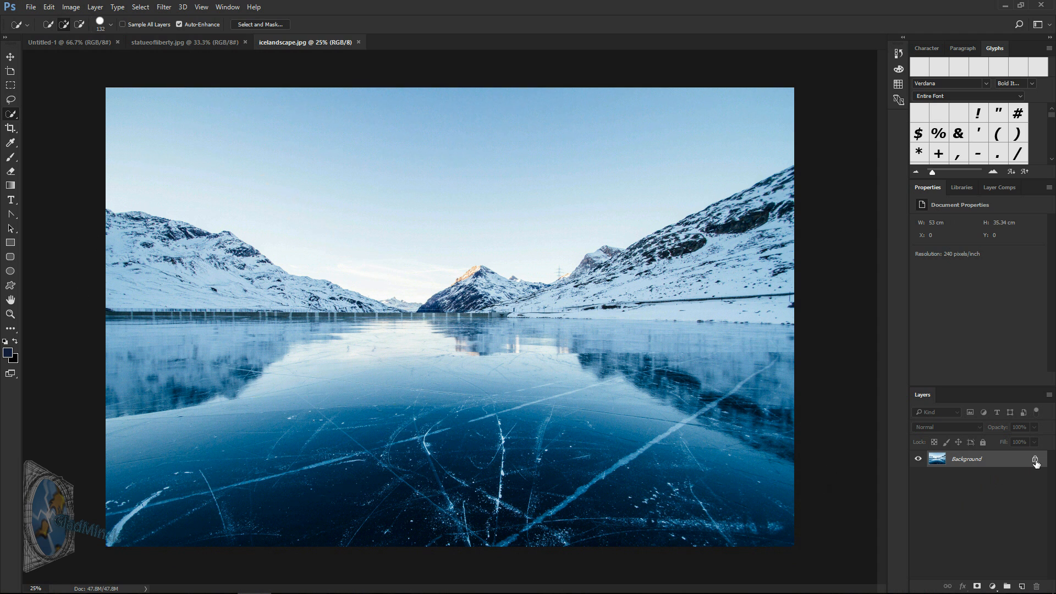
Step: Make a Quick Selection of the statue's pedestal, robe and upper body in statueofliberty.jpg
click(196, 44)
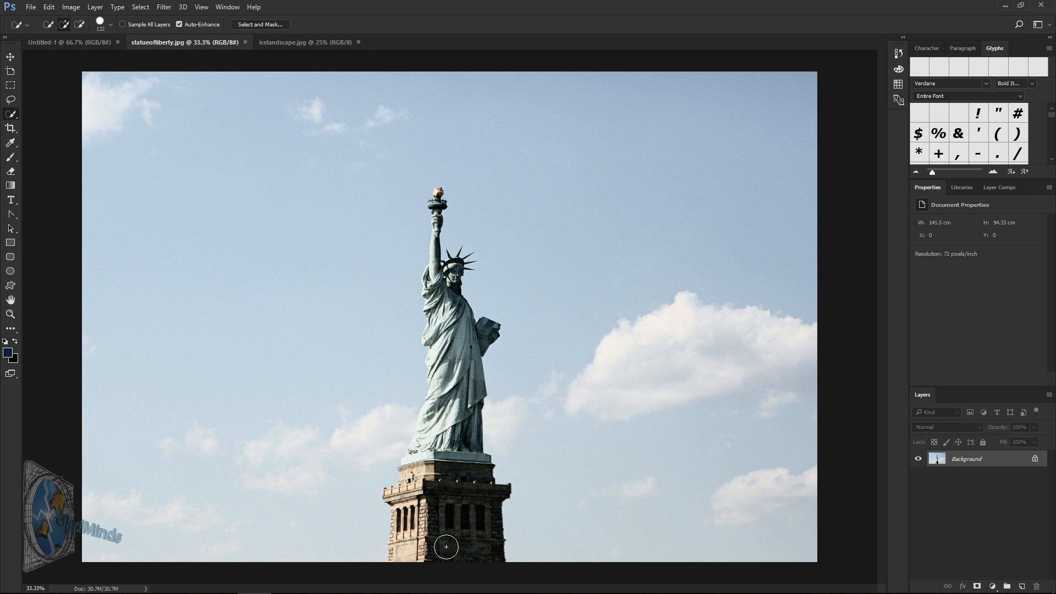
mouse_move(429, 551)
mouse_down()
mouse_move(432, 528)
mouse_move(415, 526)
mouse_move(403, 544)
mouse_move(410, 484)
mouse_move(397, 531)
mouse_move(401, 494)
mouse_up()
mouse_move(423, 461)
mouse_down()
mouse_move(462, 439)
mouse_move(468, 401)
mouse_move(454, 388)
mouse_move(429, 427)
mouse_up()
drag(468, 388, 461, 317)
click(437, 369)
mouse_move(436, 343)
mouse_down()
mouse_move(436, 294)
mouse_move(453, 274)
mouse_move(489, 269)
mouse_up()
Step: Extend the selection over the remaining pedestal, then up the raised arm to the torch using a smaller Quick Selection brush
key(z)
click(14, 114)
drag(484, 506, 474, 533)
click(111, 24)
drag(76, 54, 57, 53)
drag(468, 255, 467, 185)
scroll(470, 176, up, 4)
drag(476, 330, 459, 254)
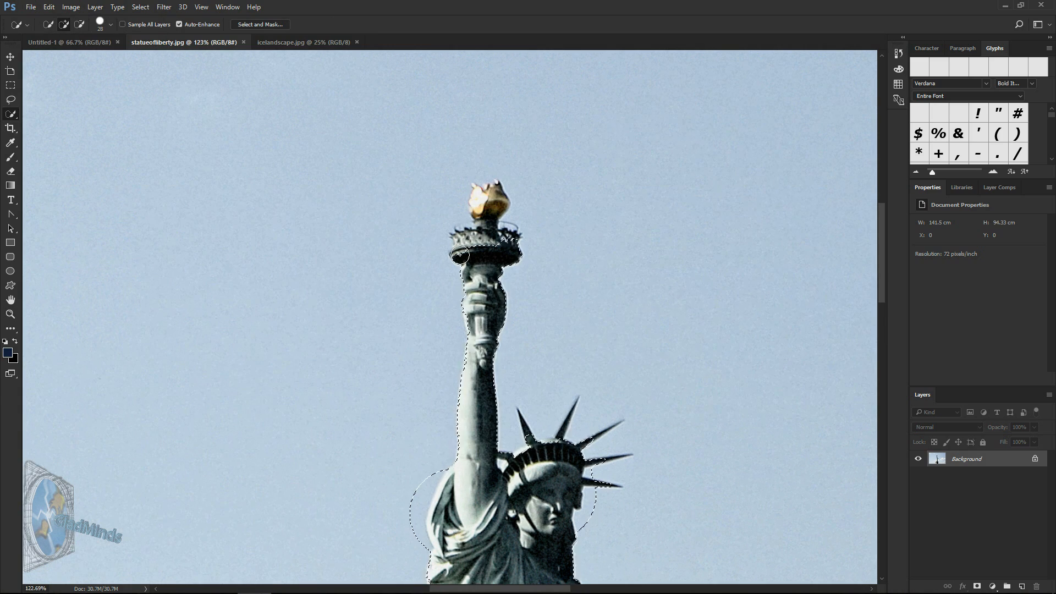
Step: Open the selection in Select and Mask and brush the pedestal's lower left edge with the Refine Edge Brush
drag(881, 275, 886, 379)
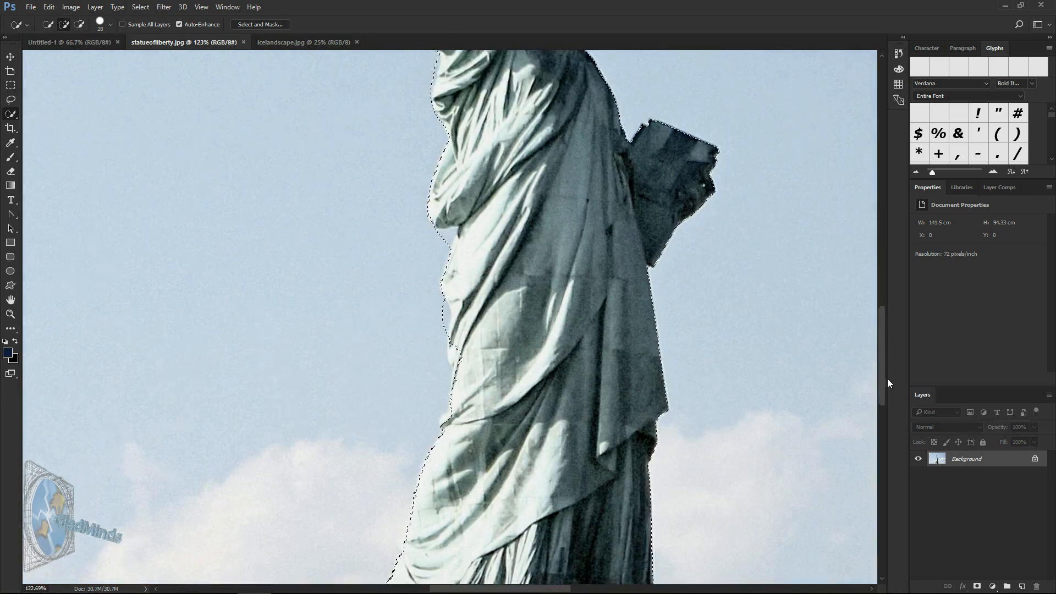
scroll(887, 378, down, 5)
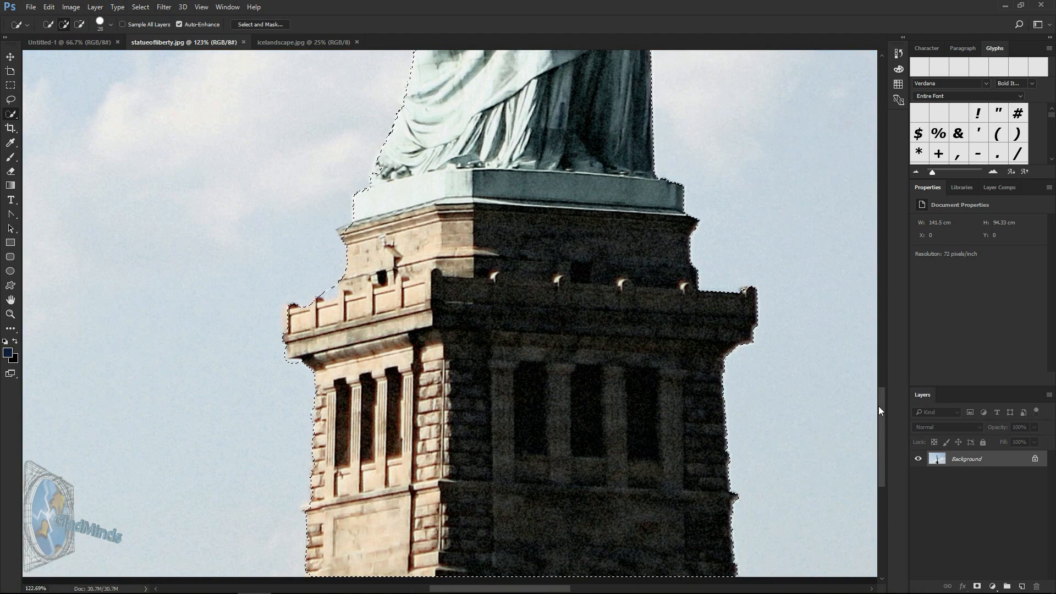
scroll(879, 410, down, 3)
click(260, 24)
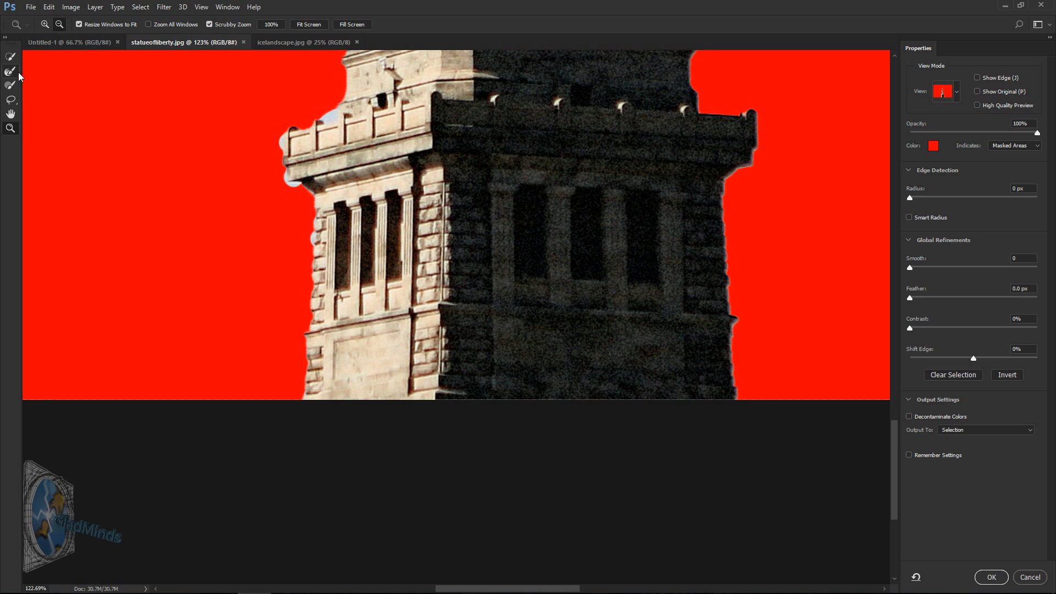
click(10, 71)
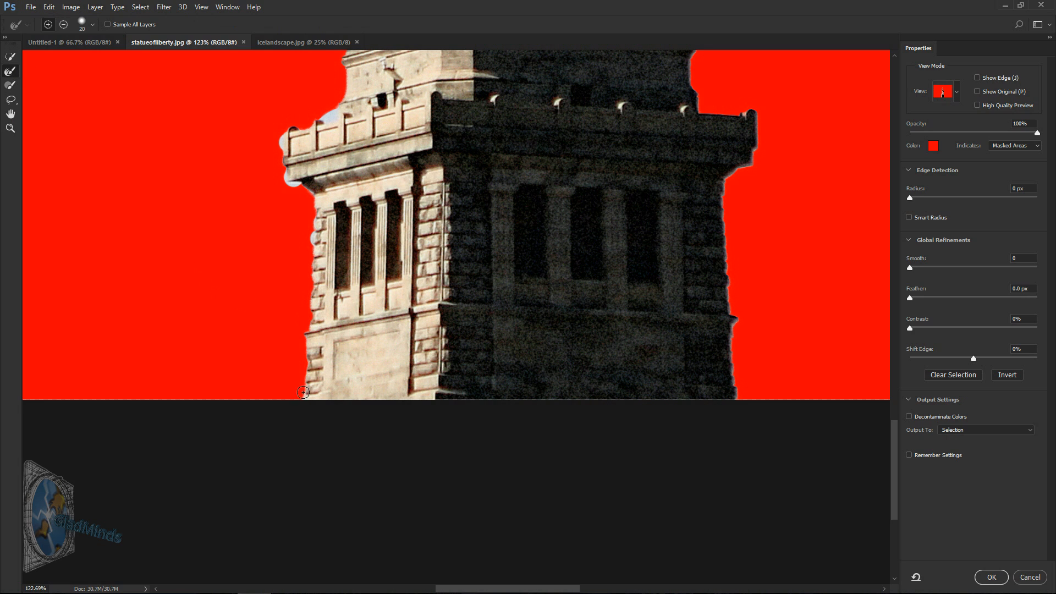
drag(302, 391, 311, 186)
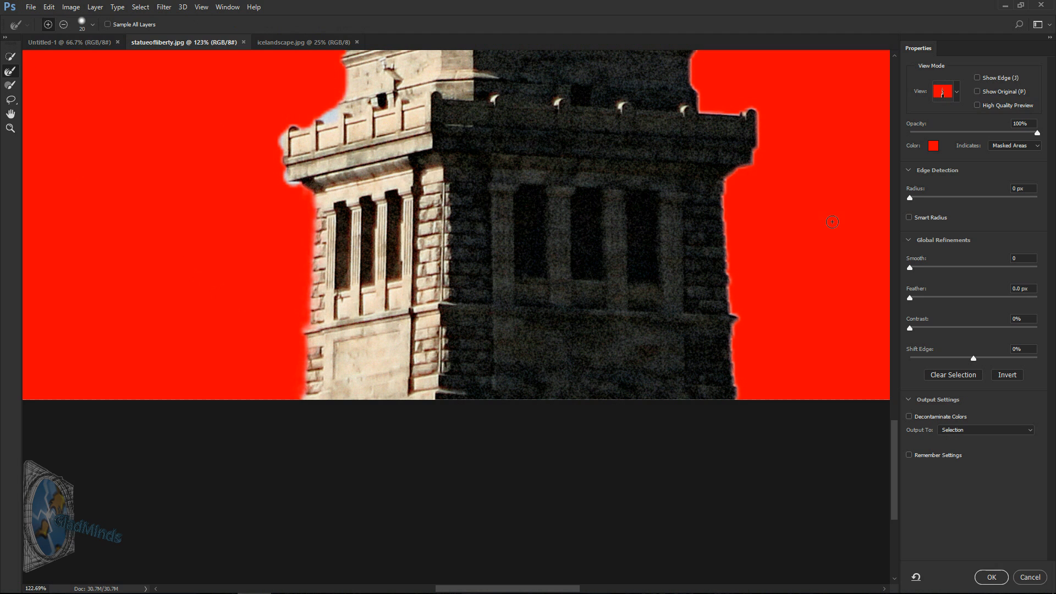
Step: Set the edge detection radius to 2 px and refine the left edge of the pedestal's balcony to remove leftover sky
click(909, 199)
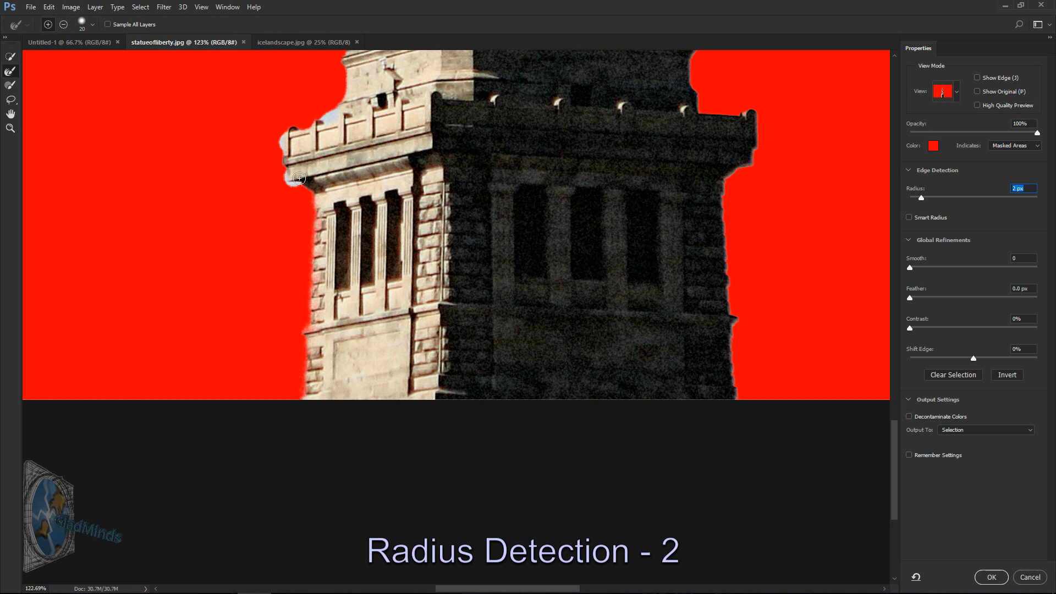
drag(296, 182, 296, 182)
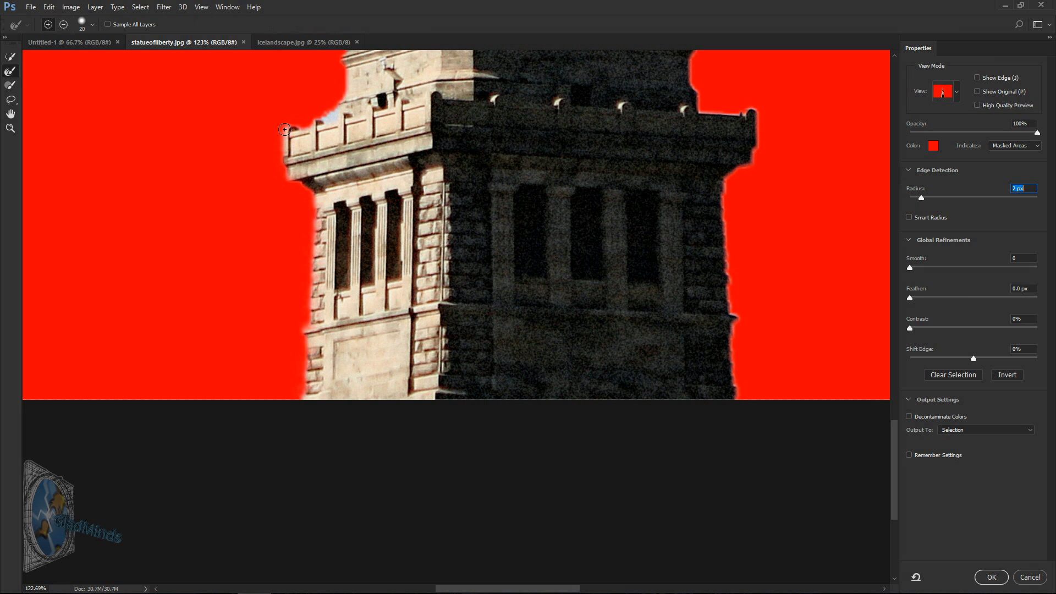
mouse_move(306, 129)
mouse_down()
mouse_move(341, 95)
mouse_move(350, 55)
mouse_up()
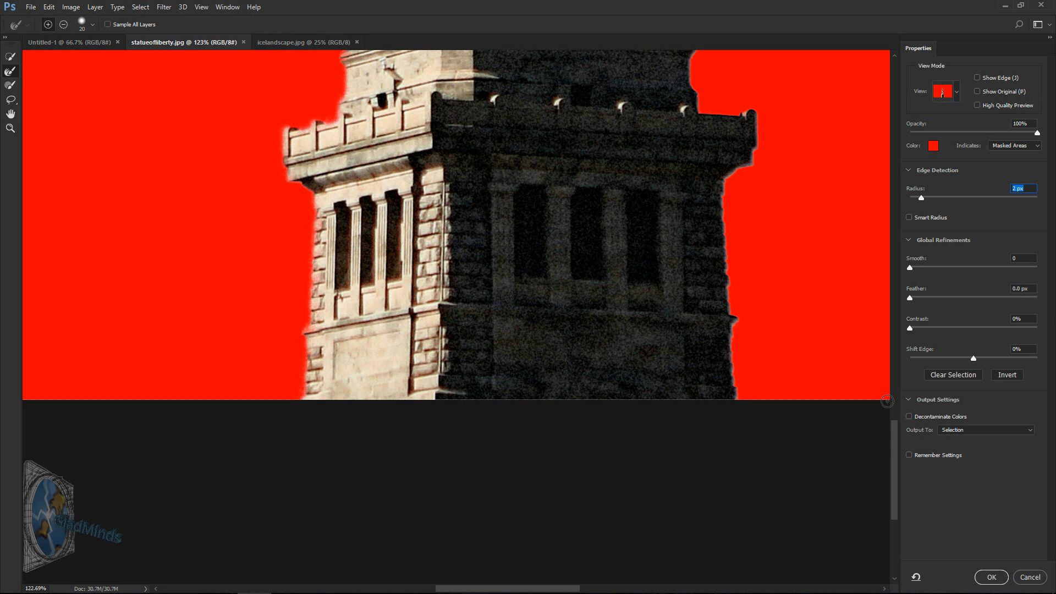
Step: Refine the statue's left edge from the upper pedestal along the robe to the shoulder of the raised arm
drag(892, 448, 894, 360)
mouse_move(431, 281)
mouse_down()
mouse_move(371, 448)
mouse_move(350, 490)
mouse_up()
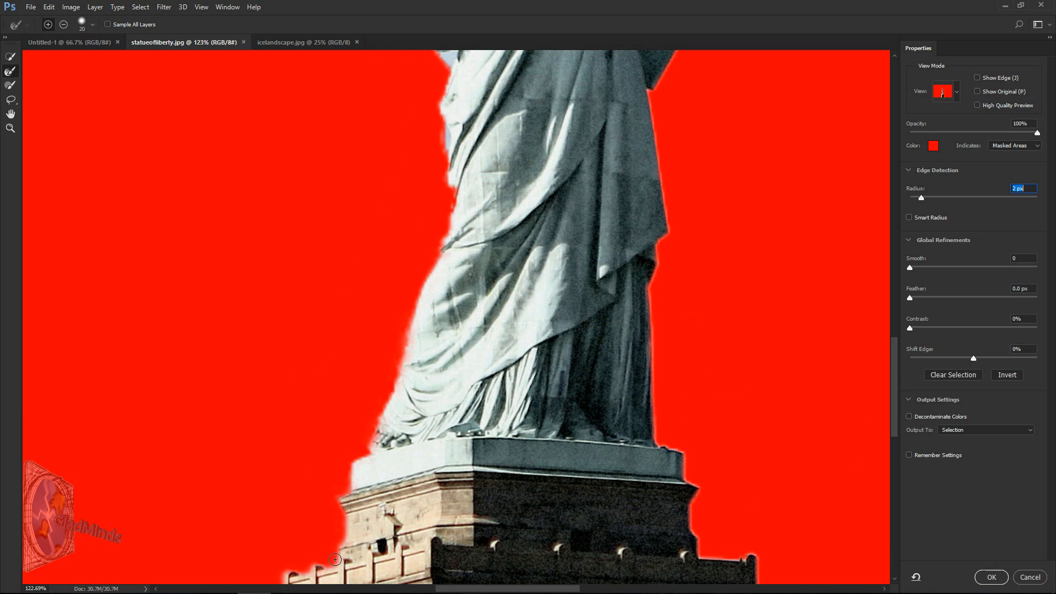
drag(894, 370, 892, 321)
mouse_move(444, 487)
mouse_down()
mouse_move(438, 362)
mouse_move(451, 308)
mouse_move(432, 301)
mouse_move(427, 266)
mouse_move(446, 203)
mouse_up()
drag(895, 328, 895, 300)
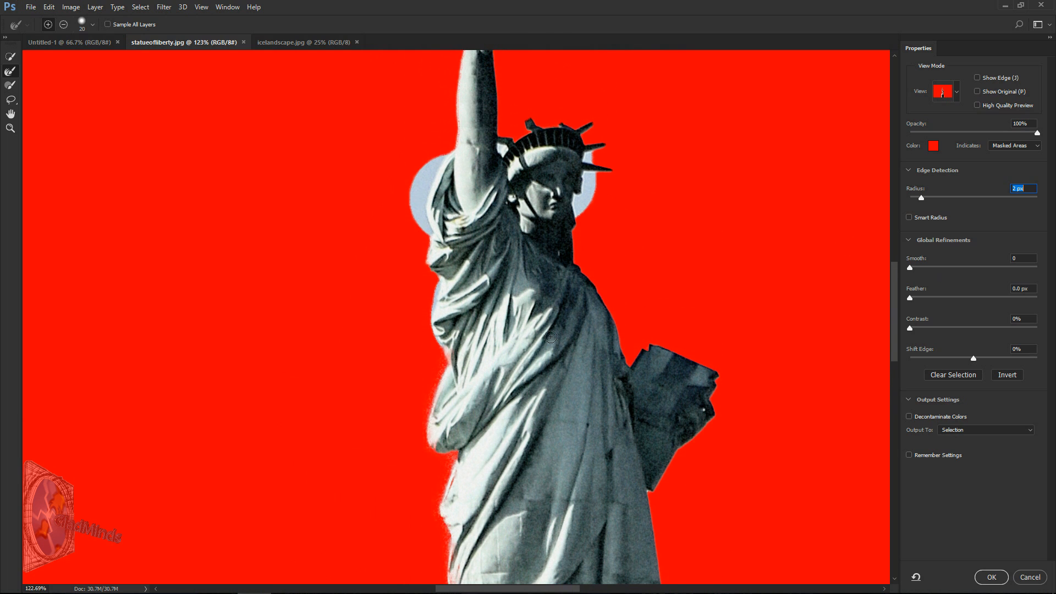
mouse_move(444, 354)
mouse_down()
mouse_move(428, 193)
mouse_move(456, 145)
mouse_move(417, 167)
mouse_move(398, 223)
mouse_move(414, 220)
mouse_move(424, 173)
mouse_move(456, 154)
mouse_up()
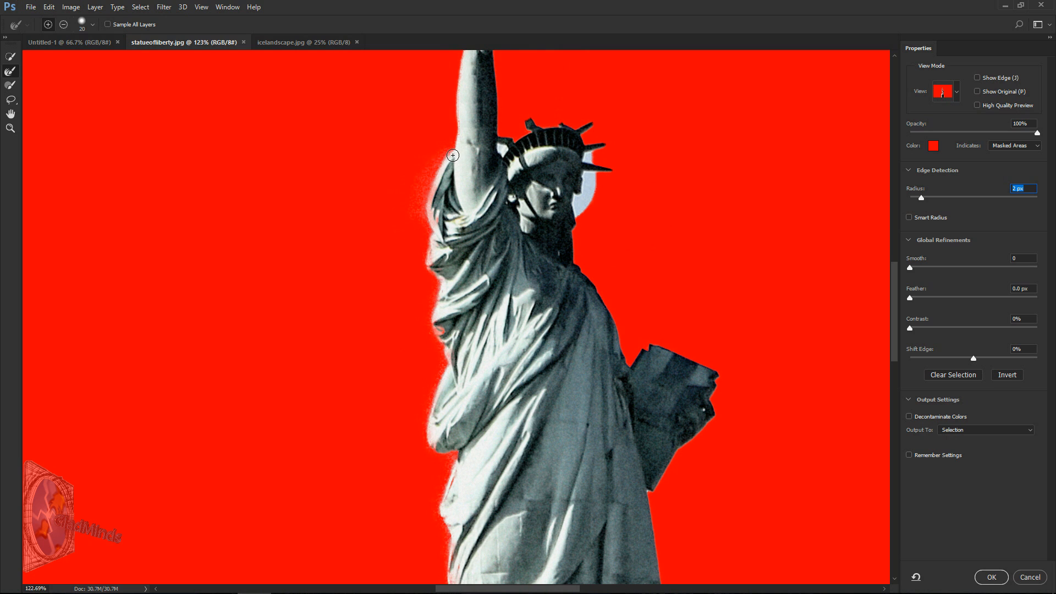
Step: Brush out the crown's spikes to recover them in the mask and refine the edges around the hair and face
drag(530, 144, 516, 83)
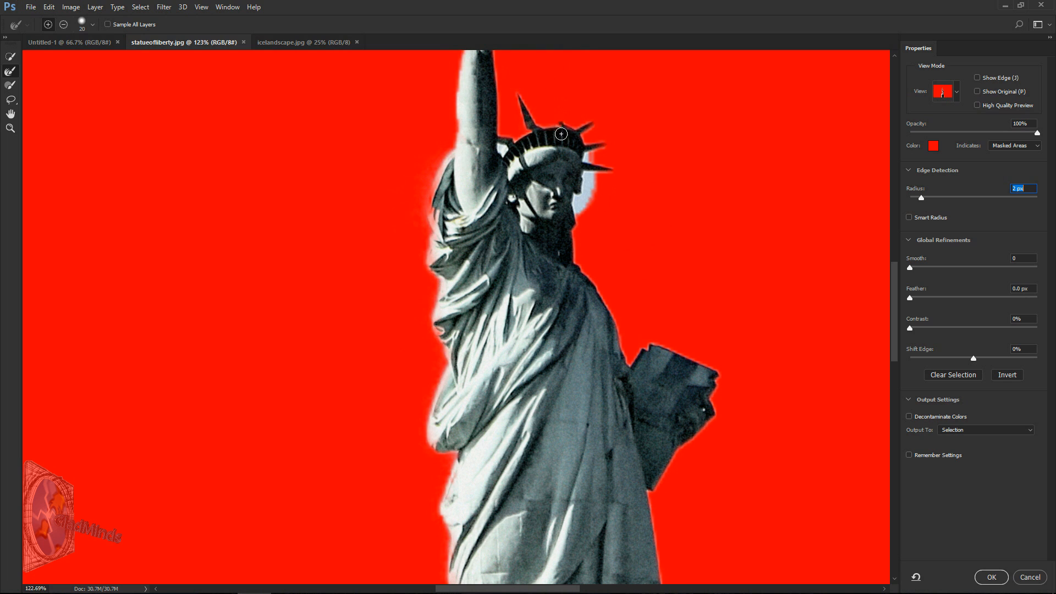
mouse_move(561, 134)
mouse_down()
mouse_move(562, 89)
mouse_move(562, 121)
mouse_move(577, 83)
mouse_up()
drag(573, 131, 627, 102)
drag(586, 148, 655, 134)
mouse_move(510, 145)
mouse_down()
mouse_move(499, 143)
mouse_move(507, 157)
mouse_up()
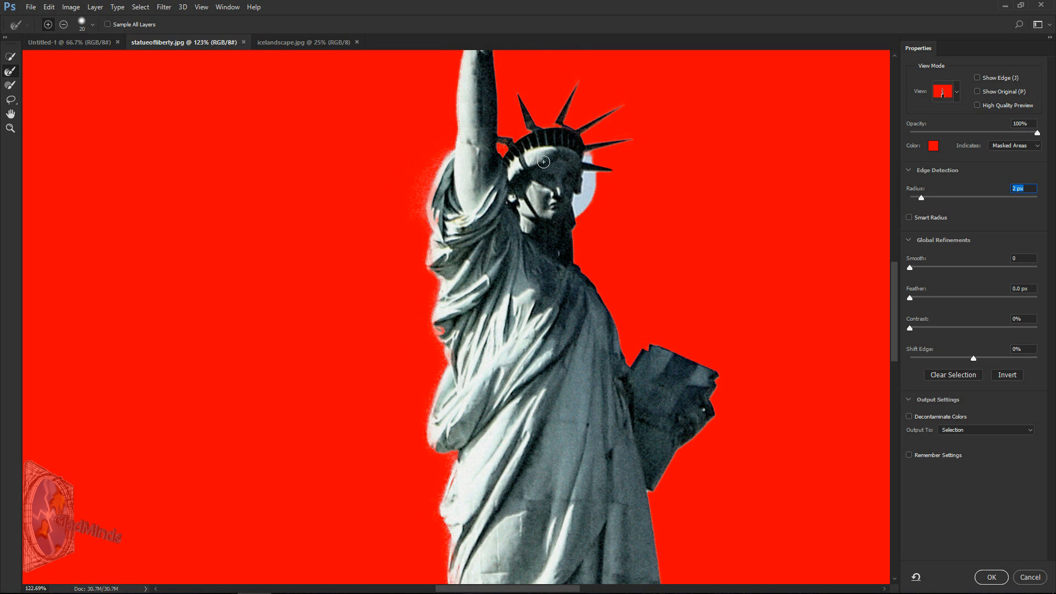
mouse_move(576, 219)
mouse_down()
mouse_move(579, 186)
mouse_move(571, 208)
mouse_move(588, 155)
mouse_move(576, 196)
mouse_up()
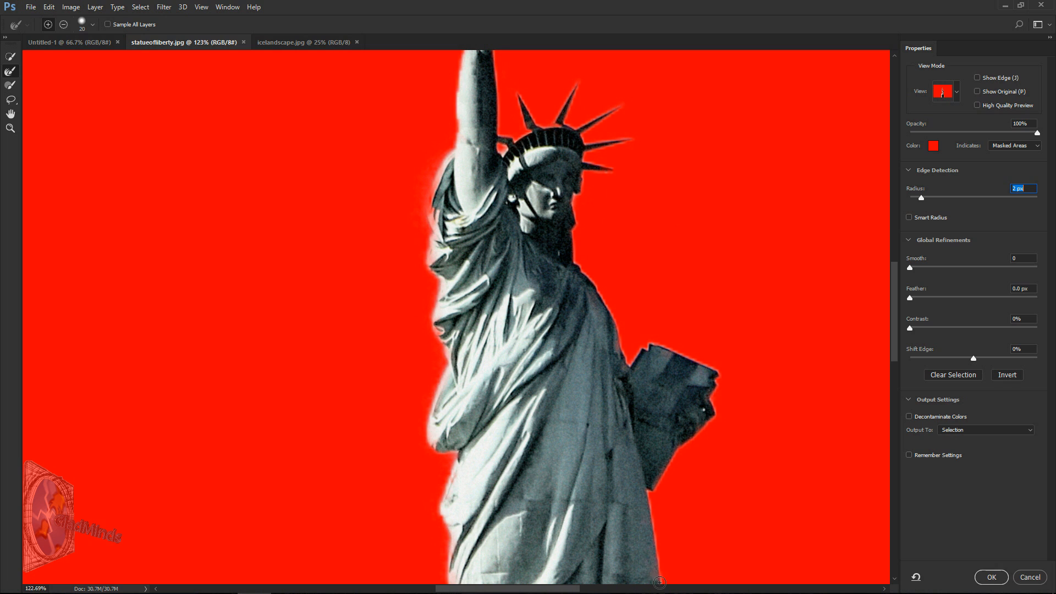
Step: Refine the right edge of the robe and pedestal down to the base and apply the refined selection
drag(896, 324, 897, 396)
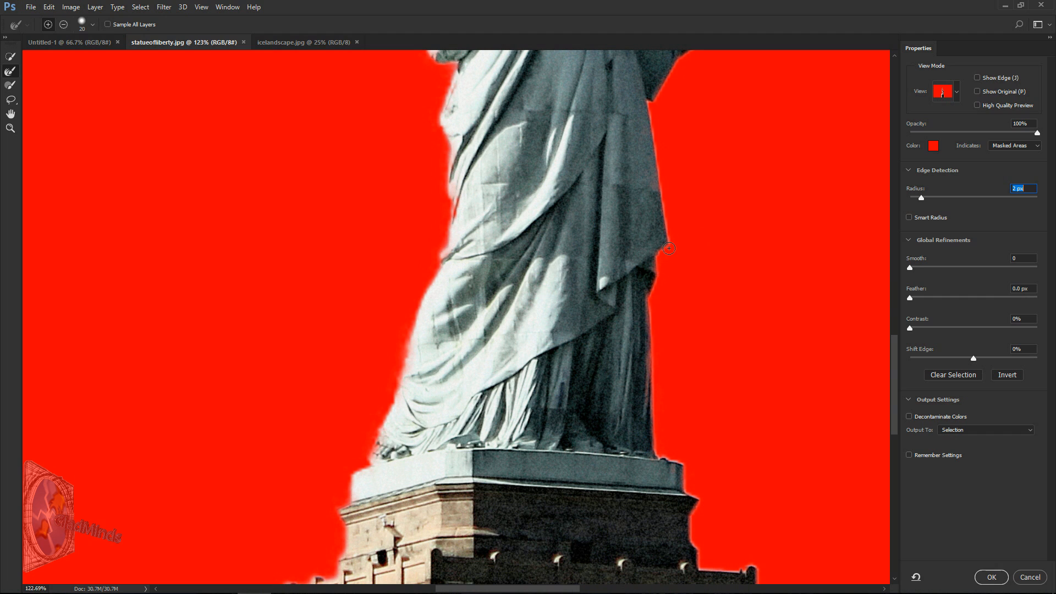
drag(683, 468, 684, 485)
drag(894, 397, 902, 449)
drag(758, 330, 723, 370)
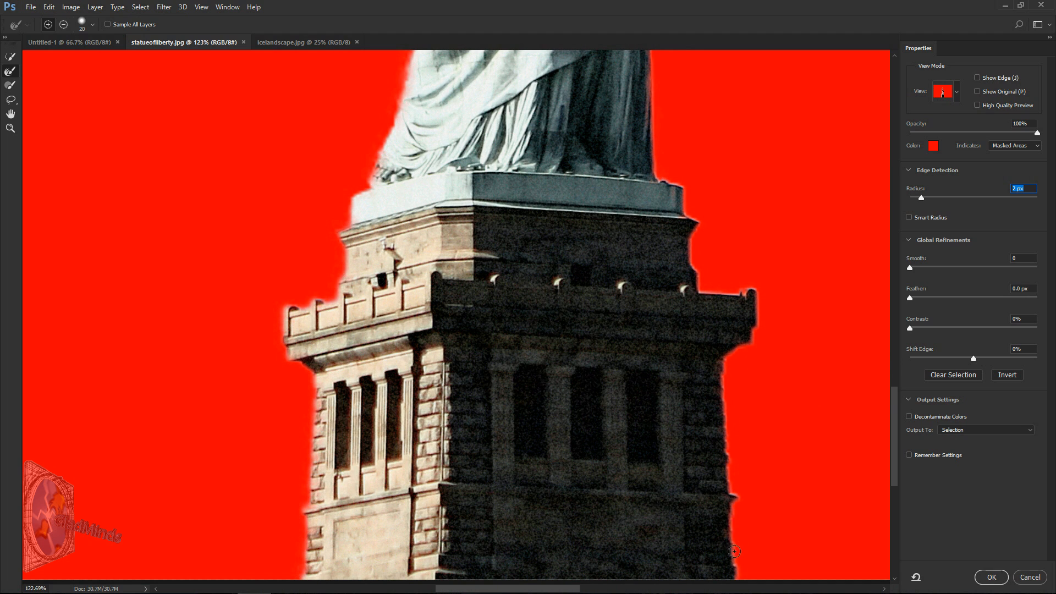
drag(890, 454, 890, 492)
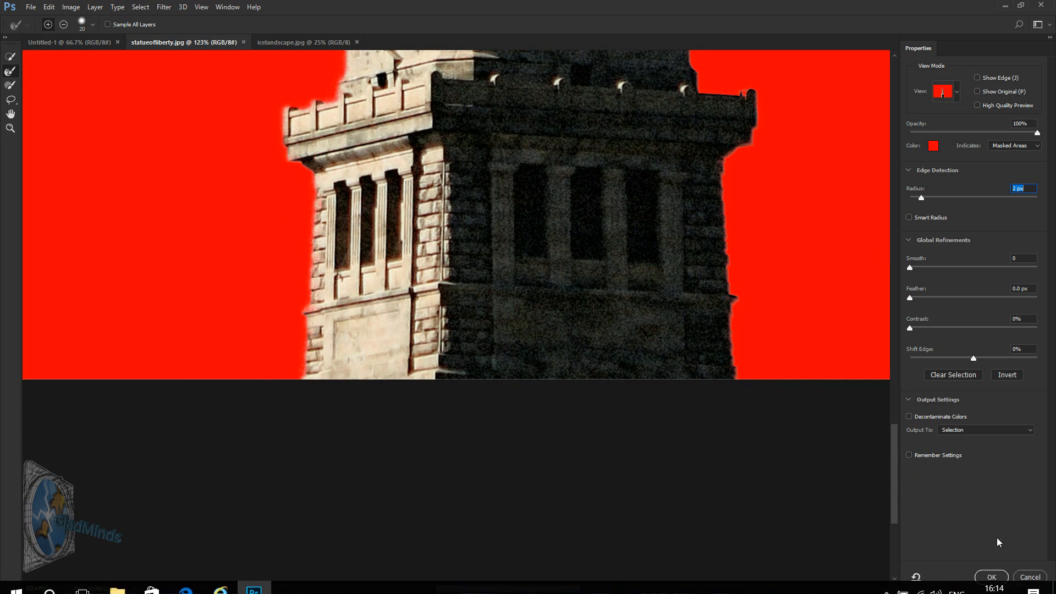
click(991, 577)
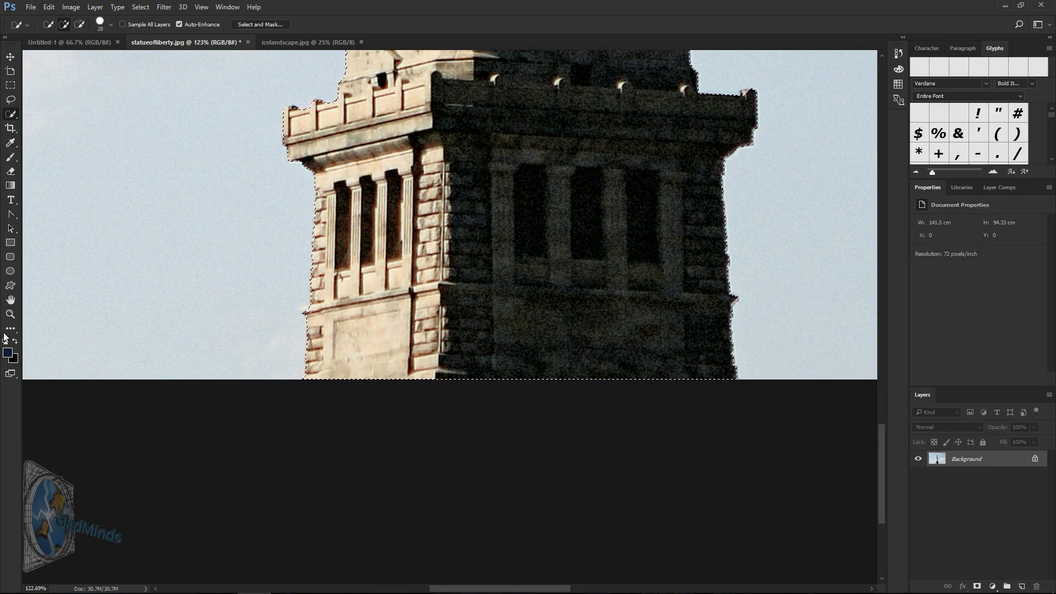
Step: Check the refined outline around the torch and crown, then copy the selected statue
key(z)
right_click(226, 314)
click(244, 319)
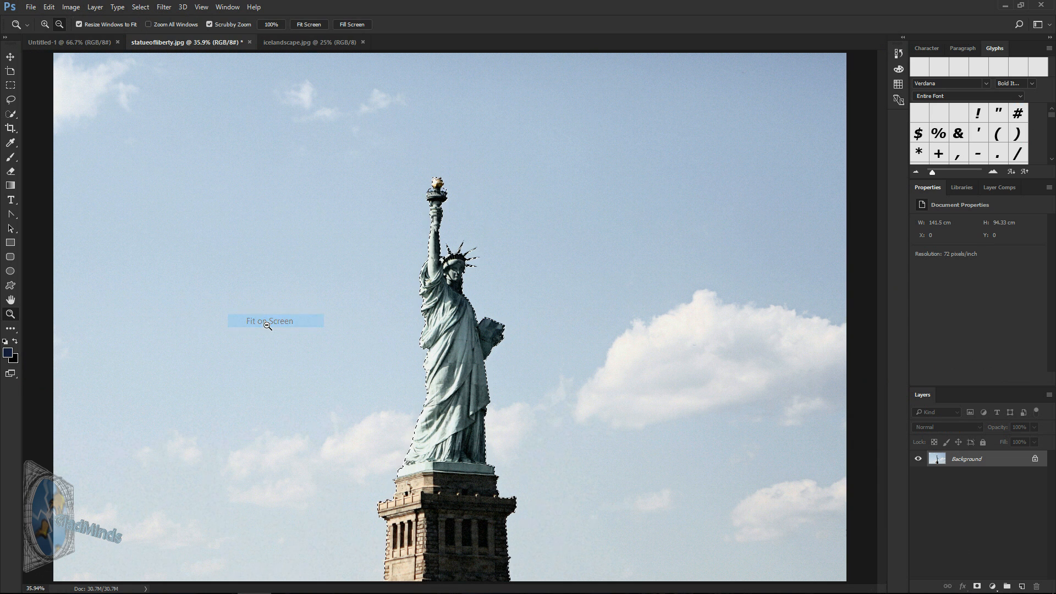
drag(435, 187, 481, 249)
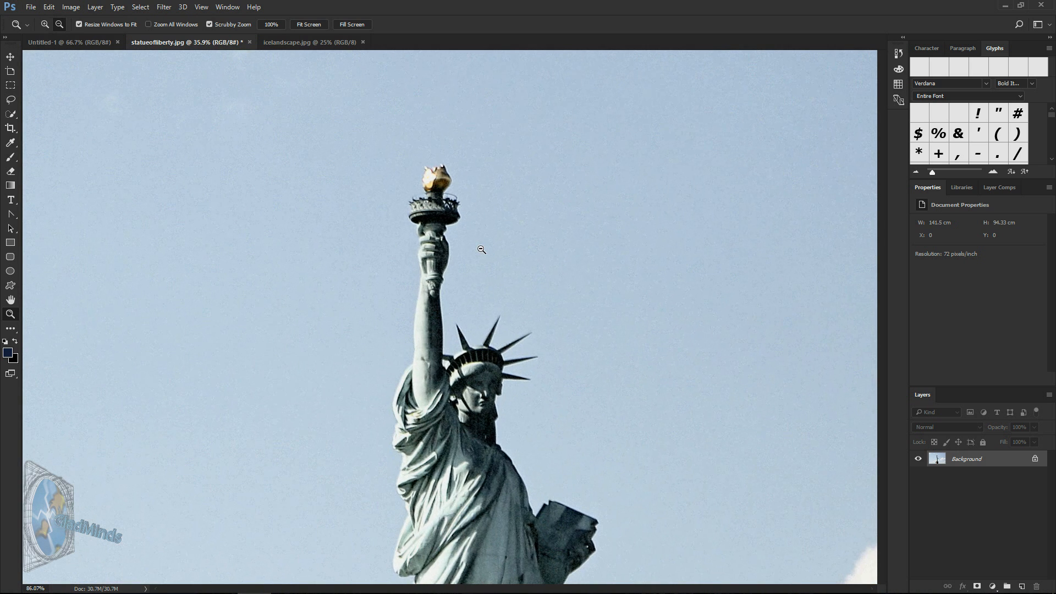
right_click(451, 458)
click(489, 467)
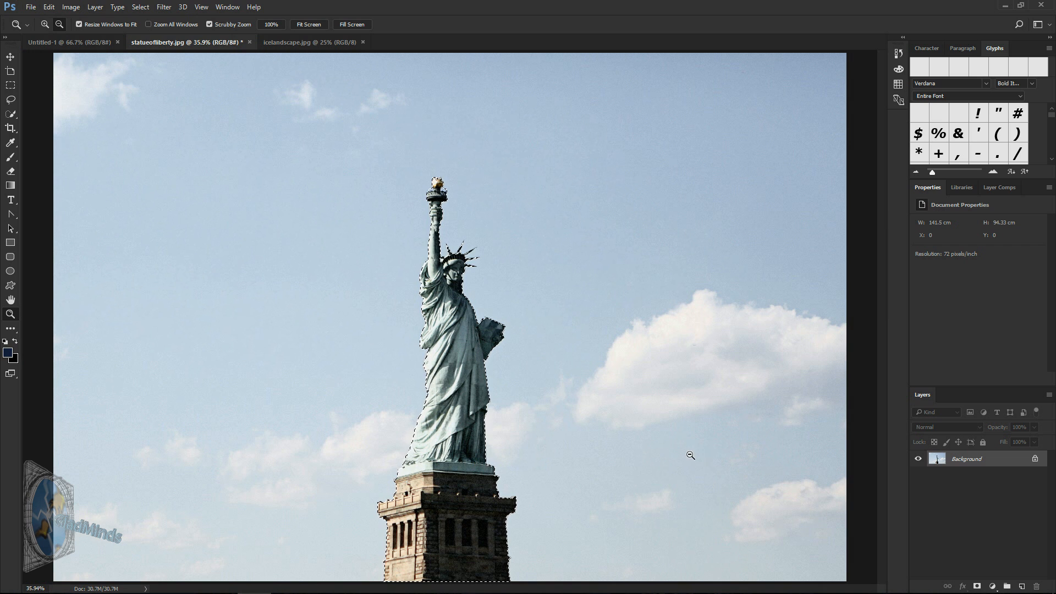
click(49, 6)
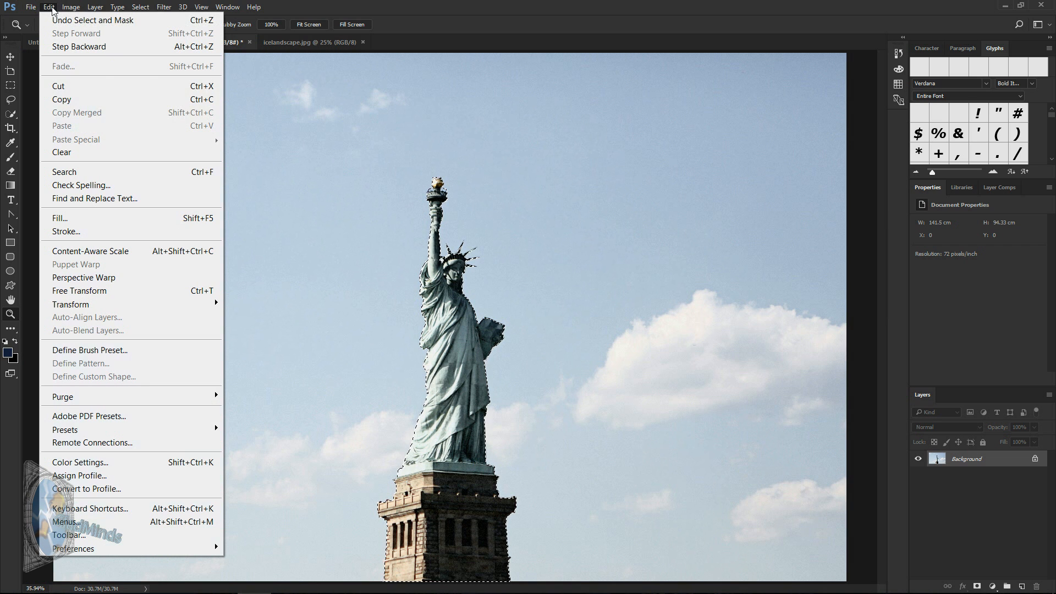
click(71, 100)
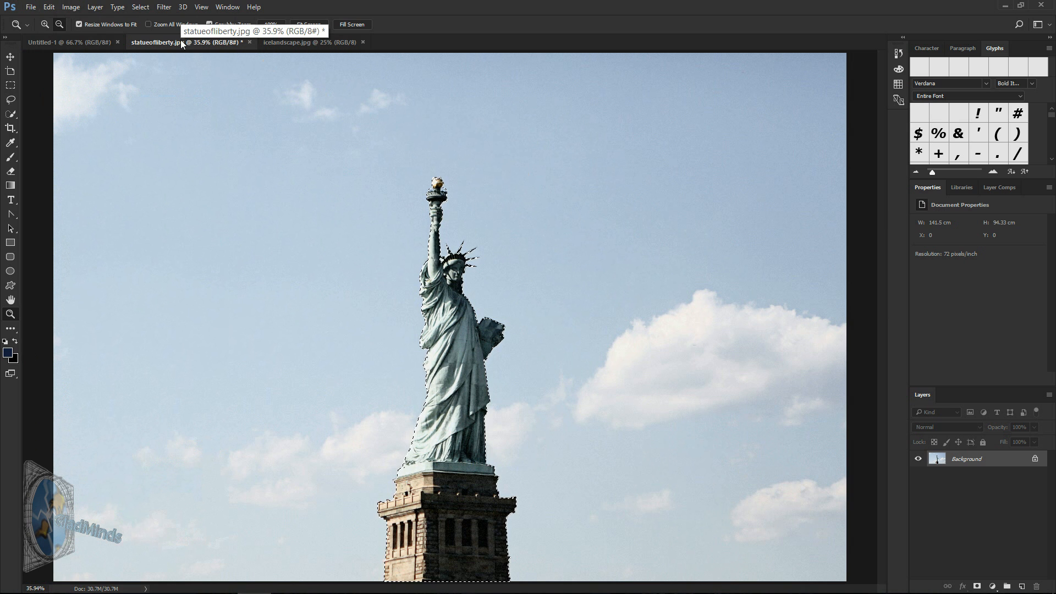
Step: Paste the copied statue into icelandscape.jpg as a new layer
click(331, 48)
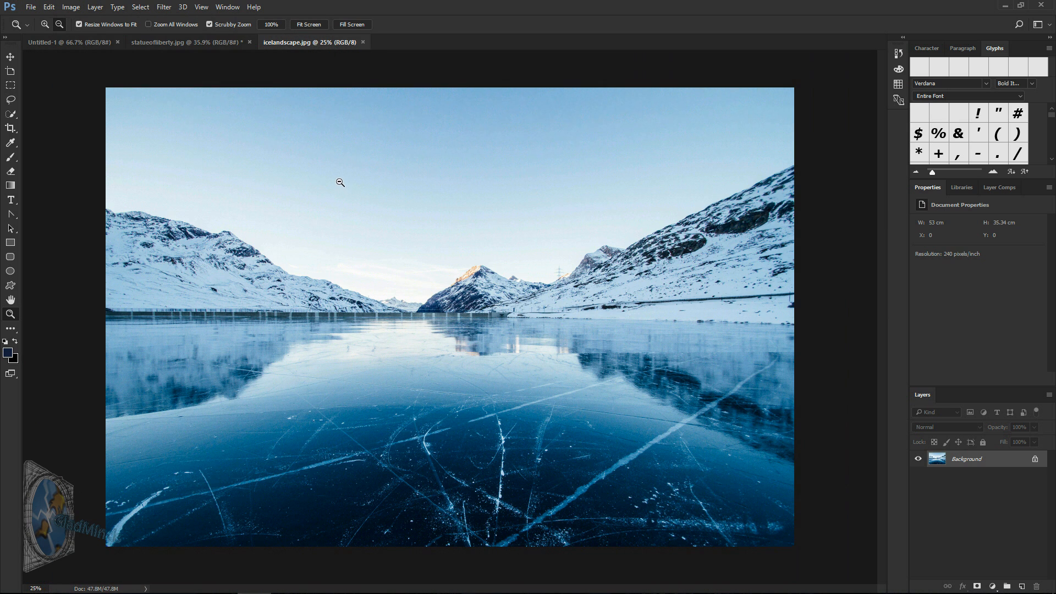
key(m)
click(49, 7)
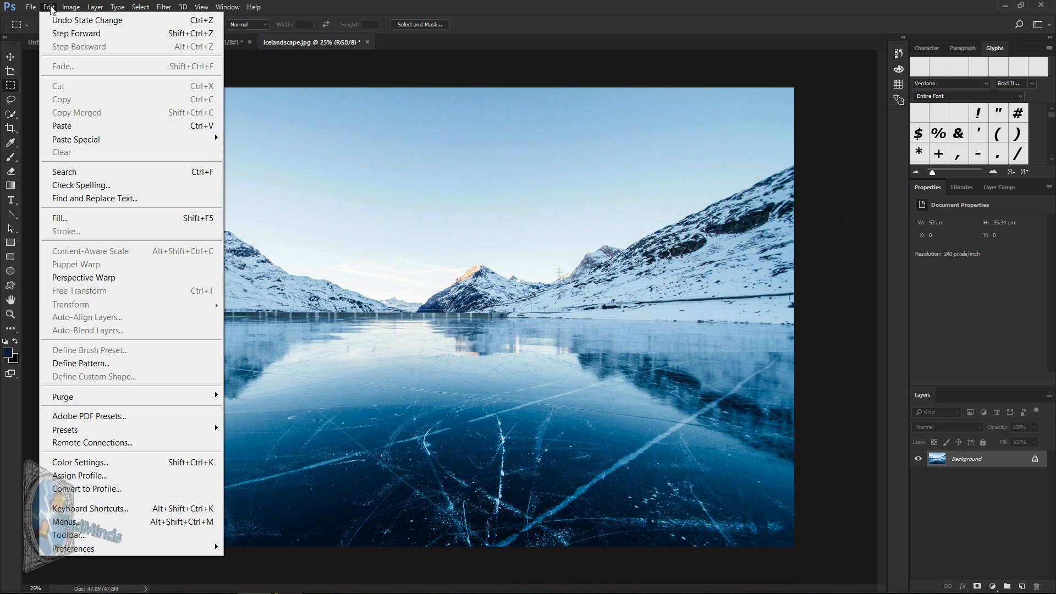
click(62, 126)
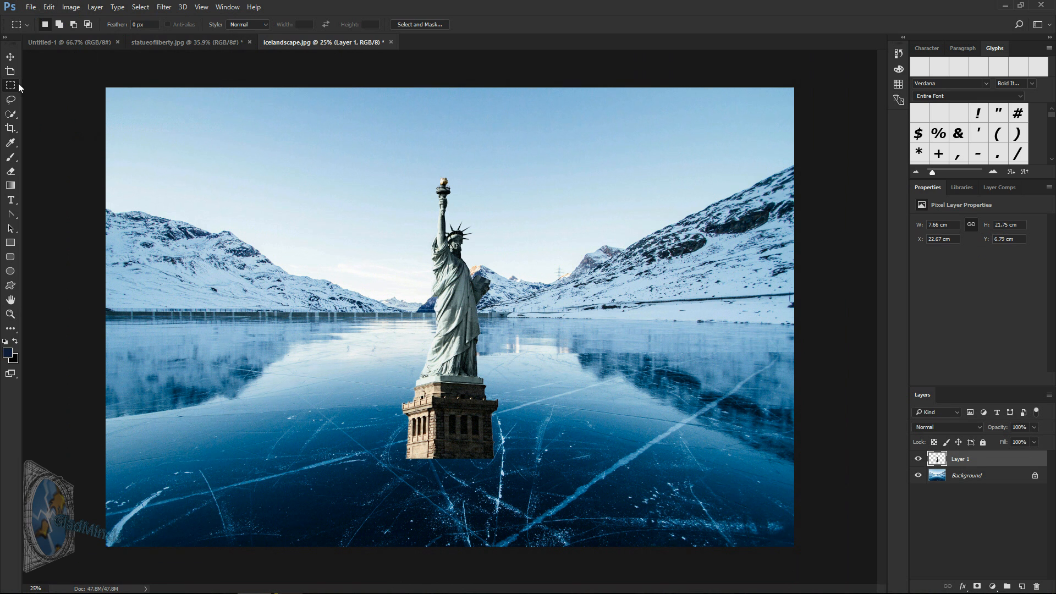
Step: Scale the pasted statue to about 70% and place it over the left mountain slope, with its base just above the dam wall
click(10, 57)
drag(465, 415, 349, 287)
drag(384, 331, 322, 278)
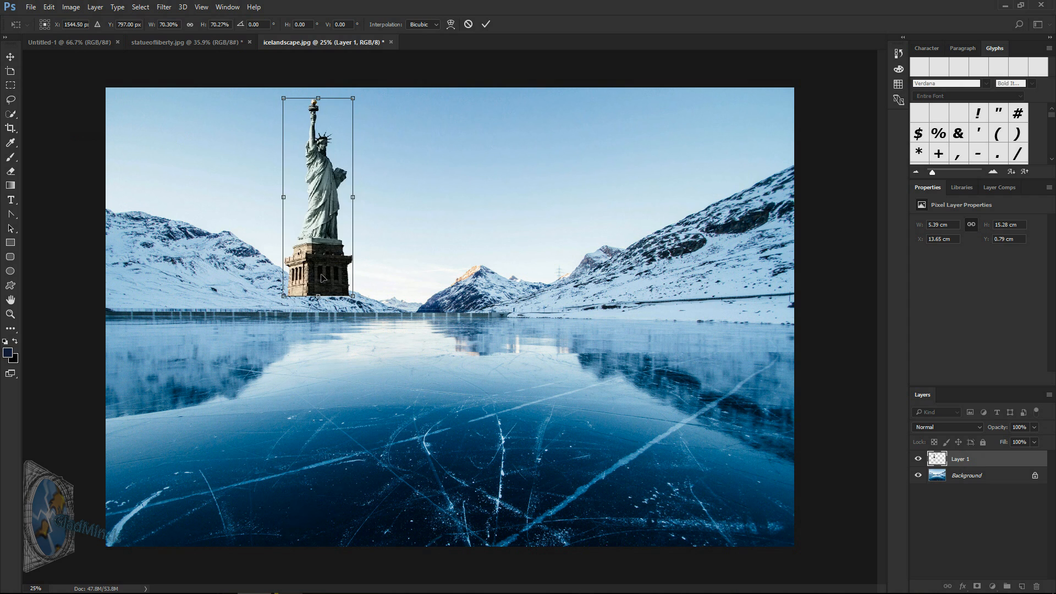
key(Return)
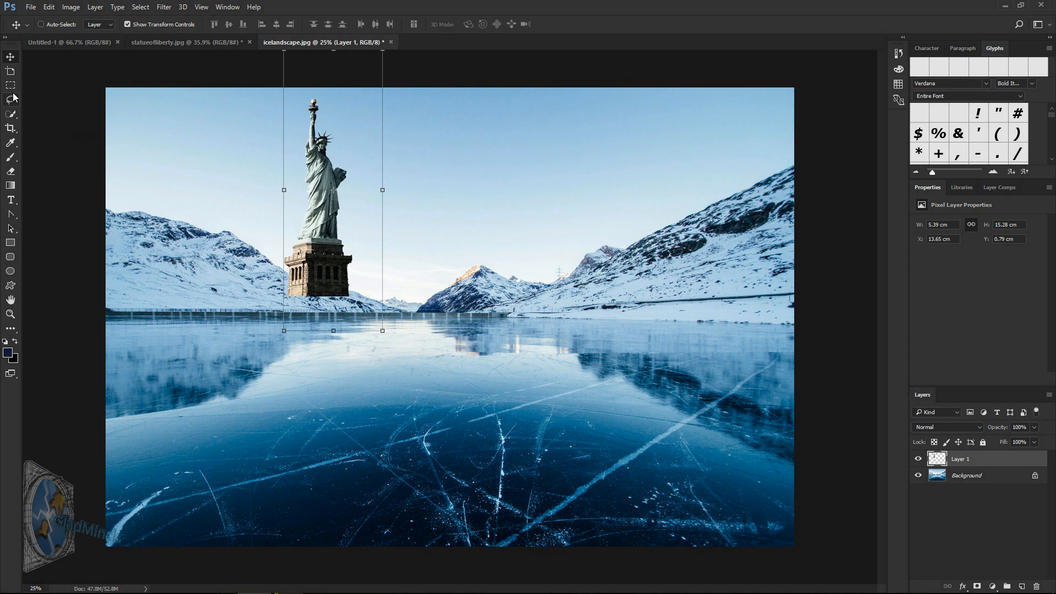
Step: Hide the statue layer and select the left mountain slope, dam wall and adjoining ice on the Background layer with the Magnetic Lasso
click(11, 89)
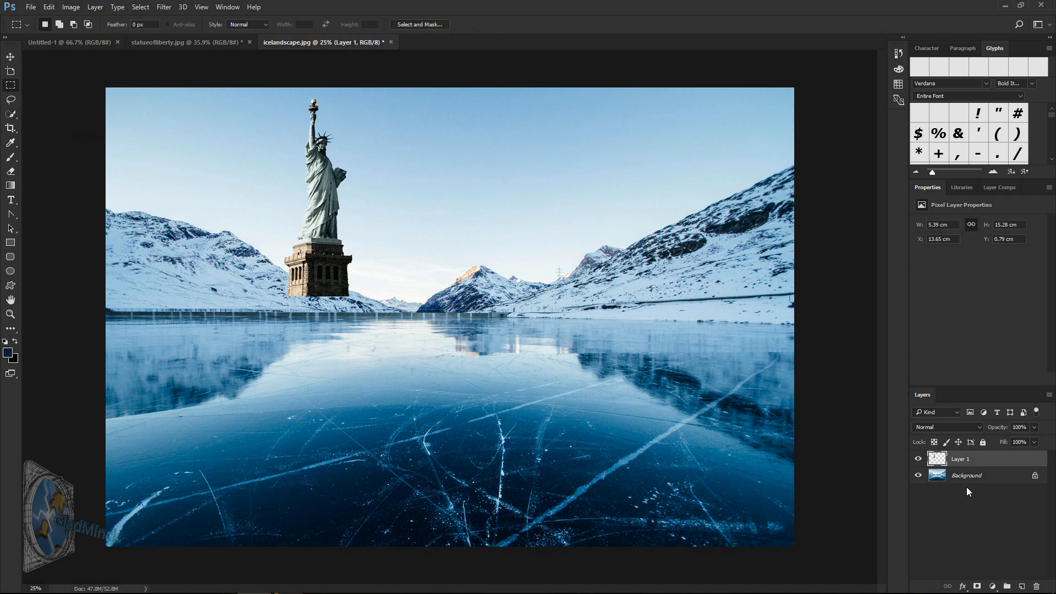
click(918, 460)
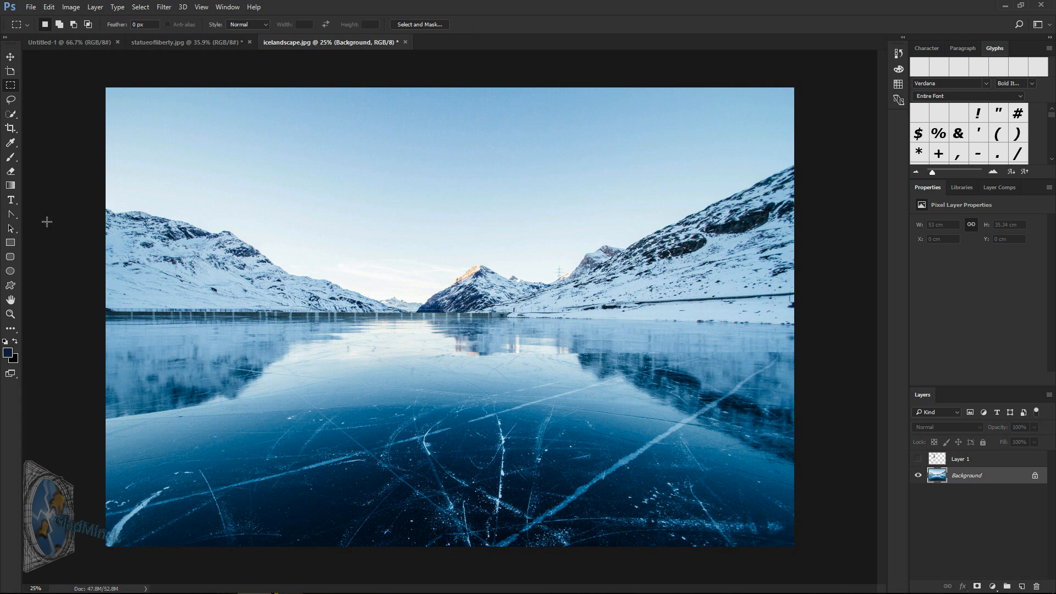
click(11, 314)
drag(311, 286, 311, 286)
click(10, 102)
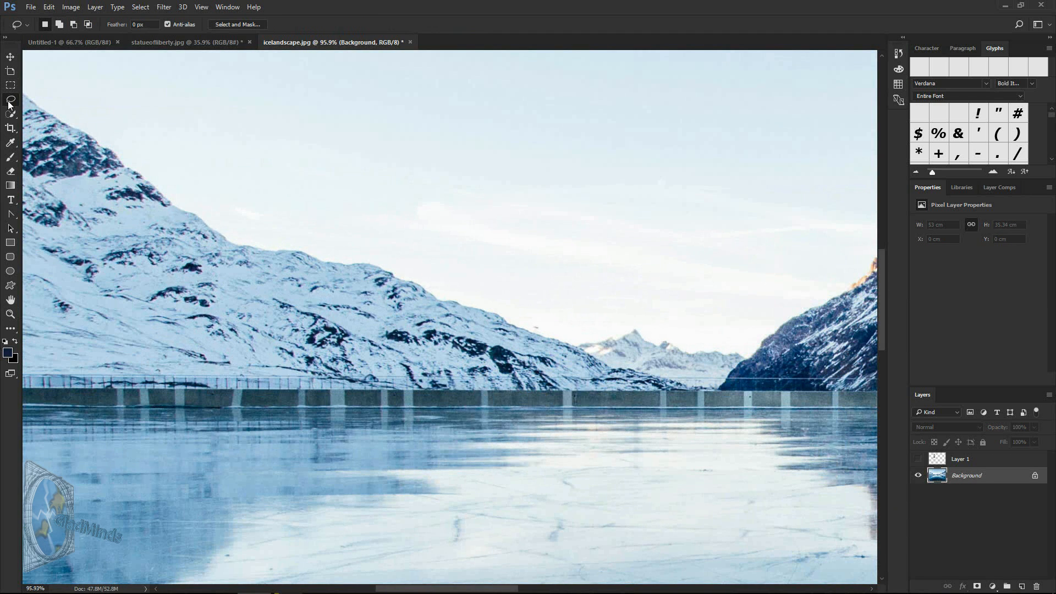
click(10, 328)
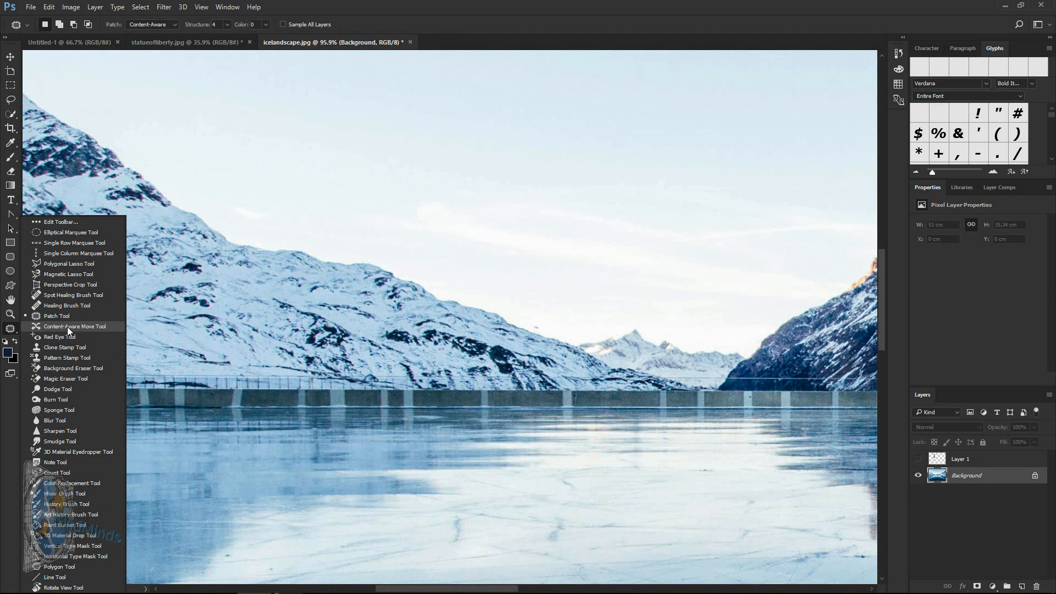
click(70, 275)
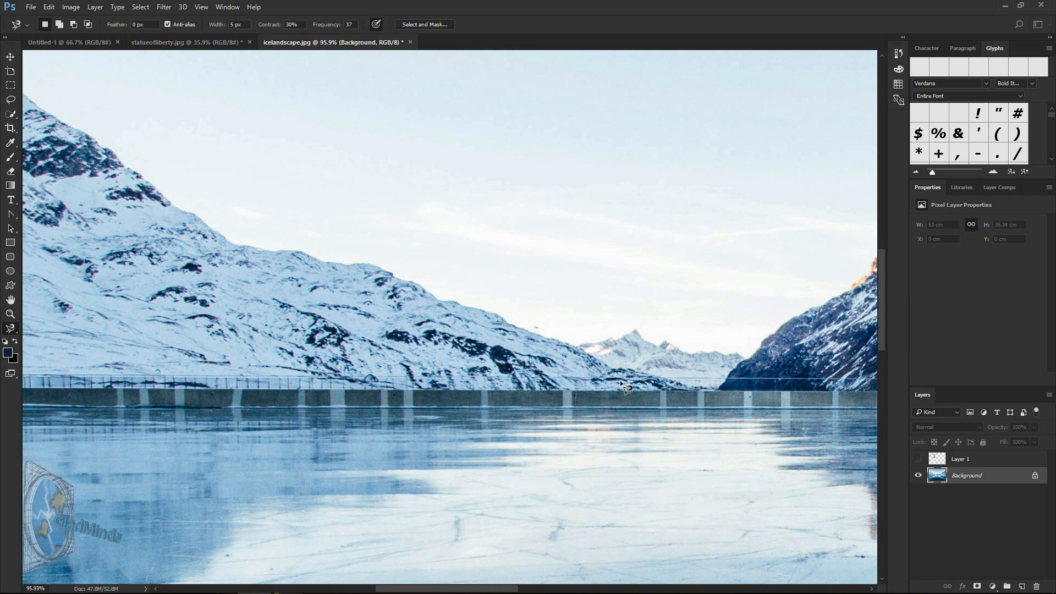
click(742, 358)
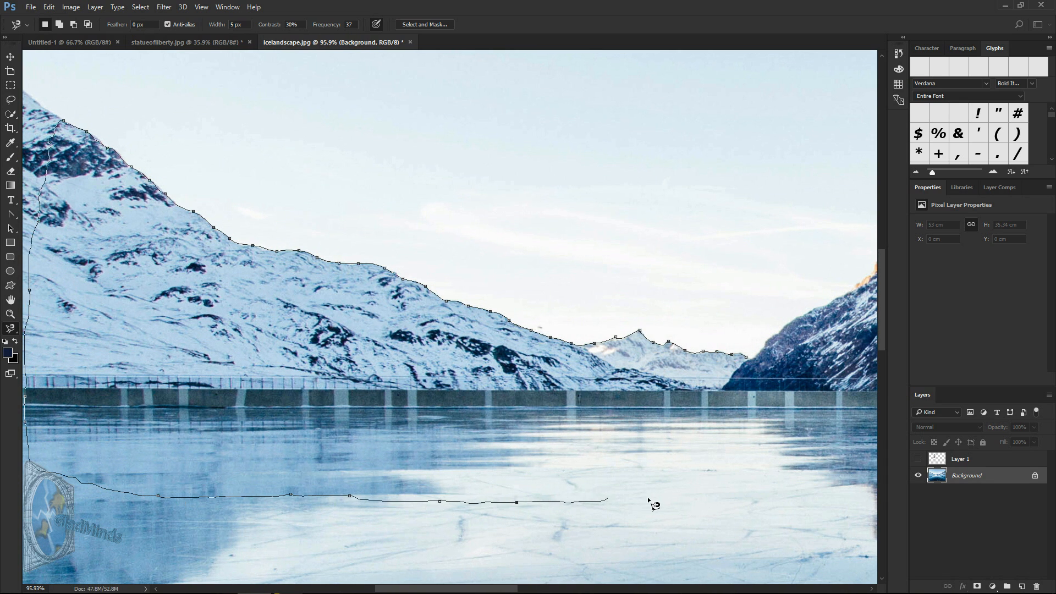
click(748, 359)
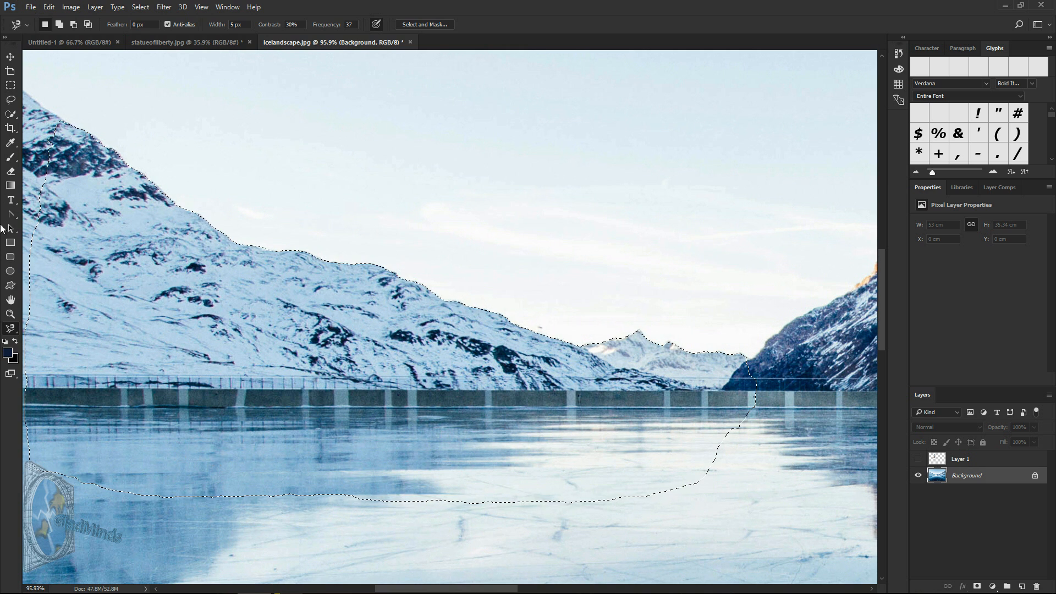
Step: Paste a copy of the selected slope as a new layer above the statue layer, and show the statue layer again
click(49, 7)
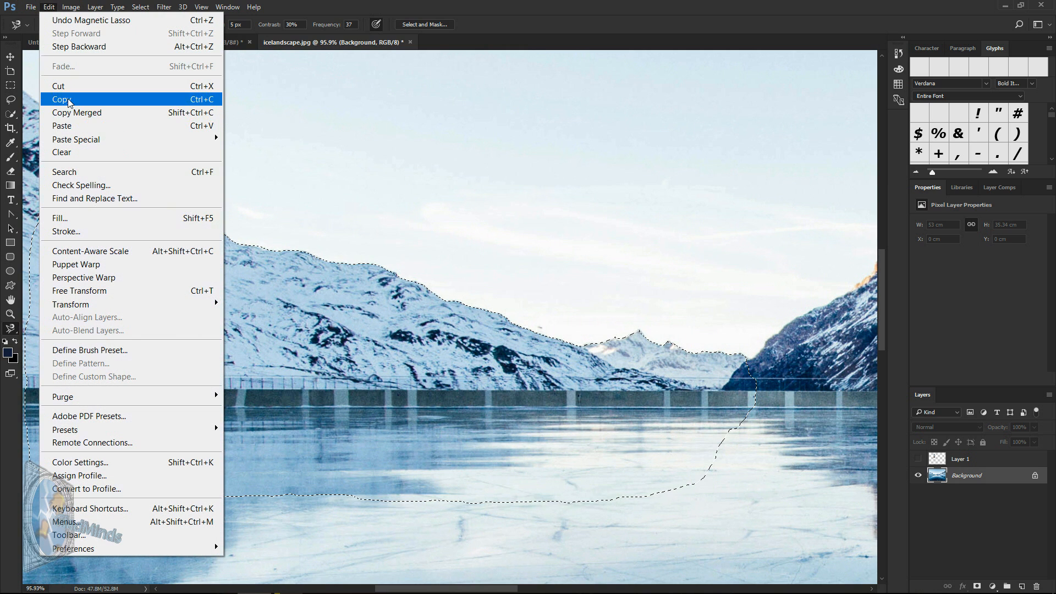
click(69, 100)
click(49, 8)
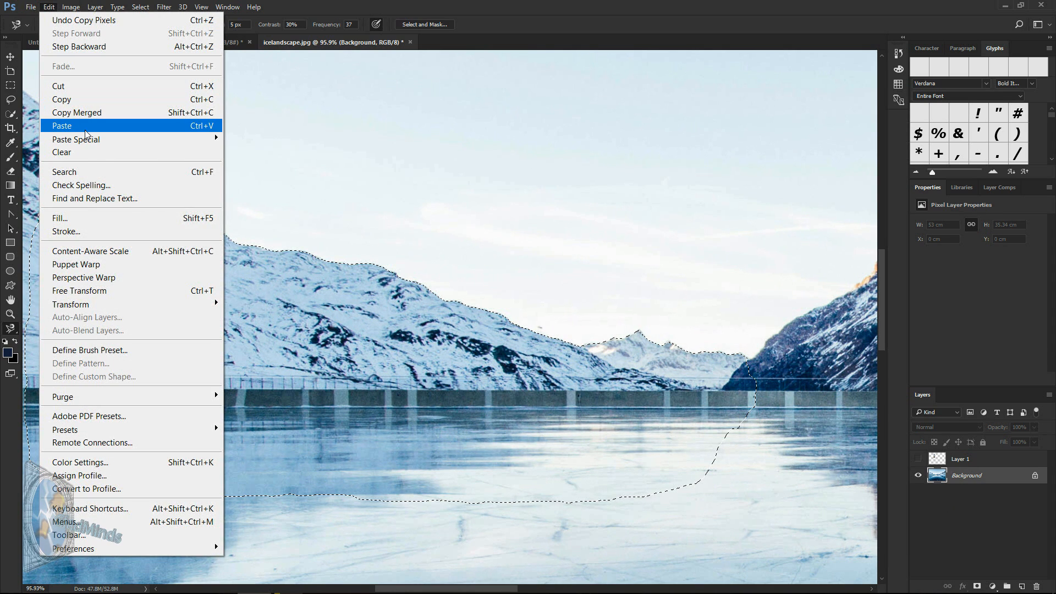
click(77, 126)
drag(955, 478, 954, 460)
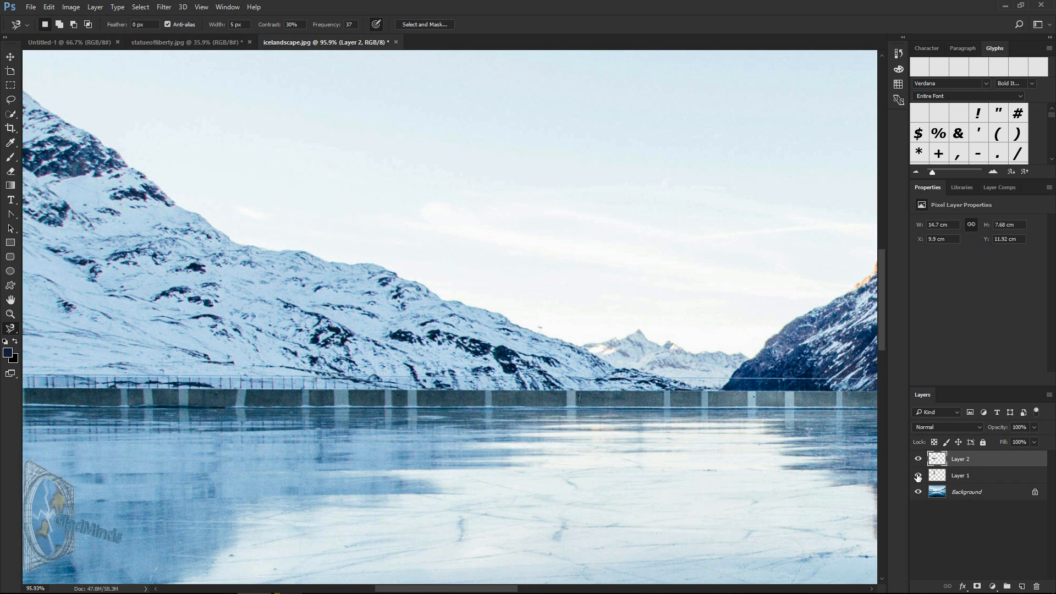
click(917, 476)
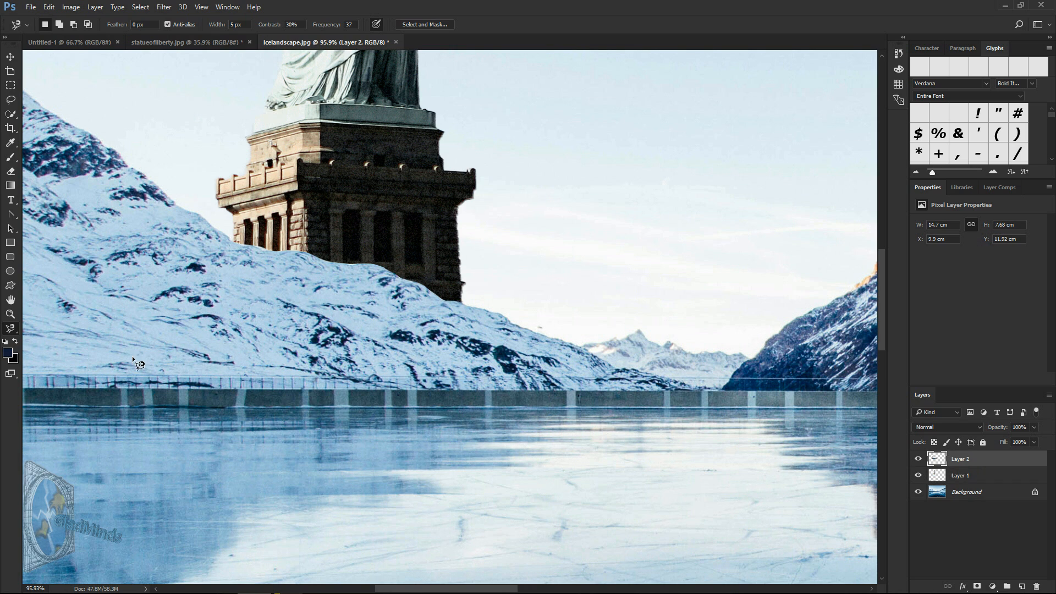
Step: Merge the statue layer and the pasted mountain slope layer into one layer
click(12, 315)
right_click(106, 325)
click(139, 333)
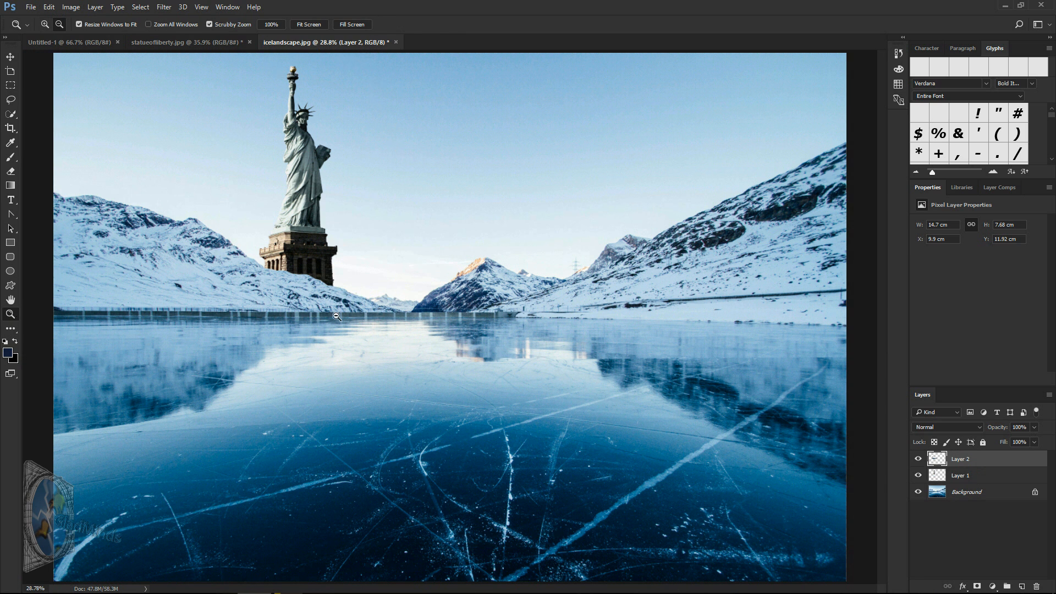
click(939, 475)
ctrl+click(995, 463)
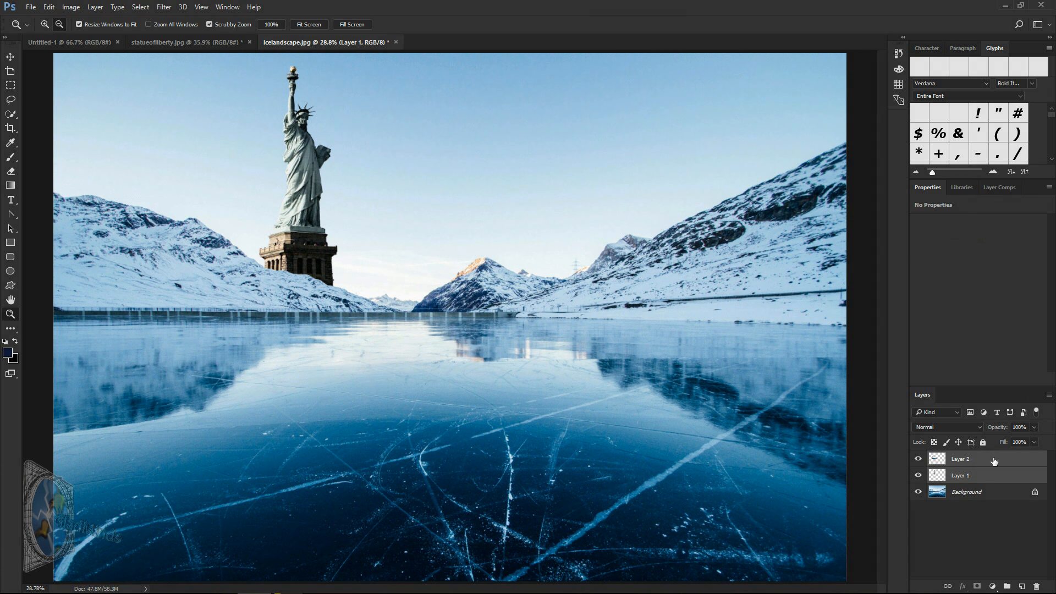
right_click(995, 462)
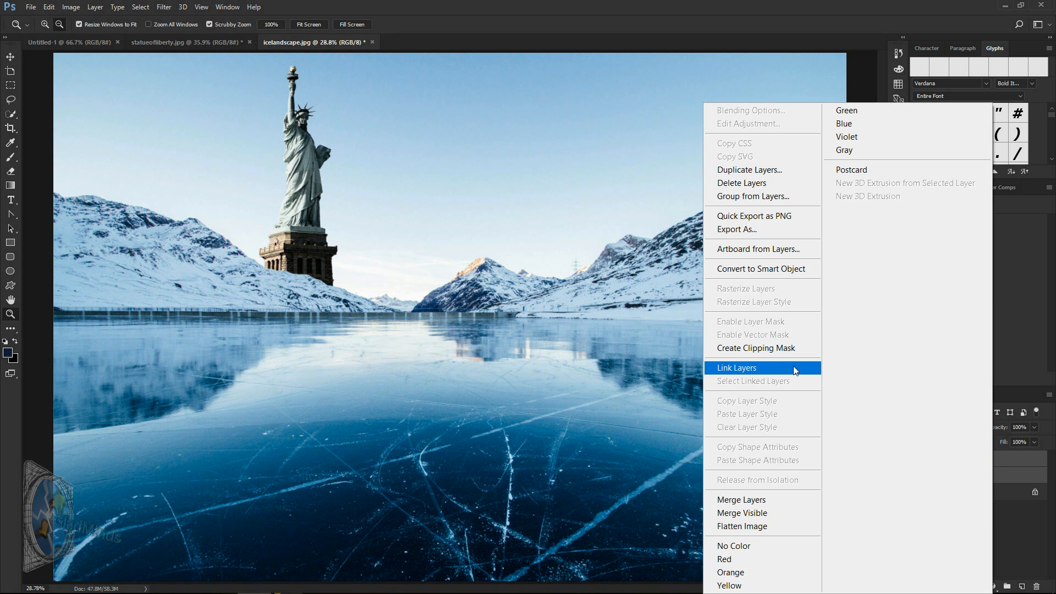
click(767, 500)
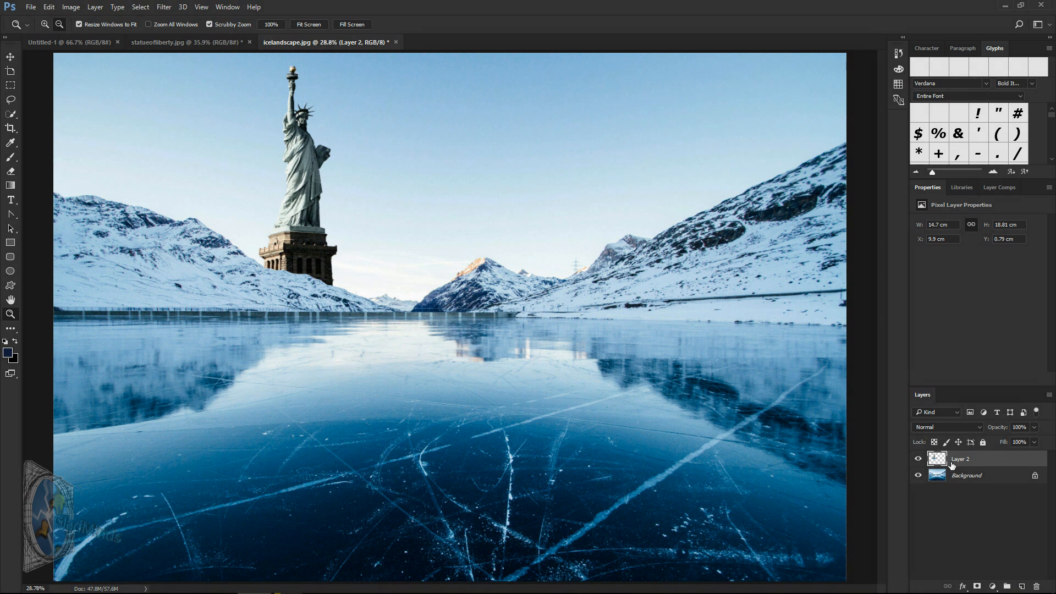
Step: Select the statue and the slope beneath it down to the dam wall with a rectangular marquee, and paste a copy as a new layer
click(11, 86)
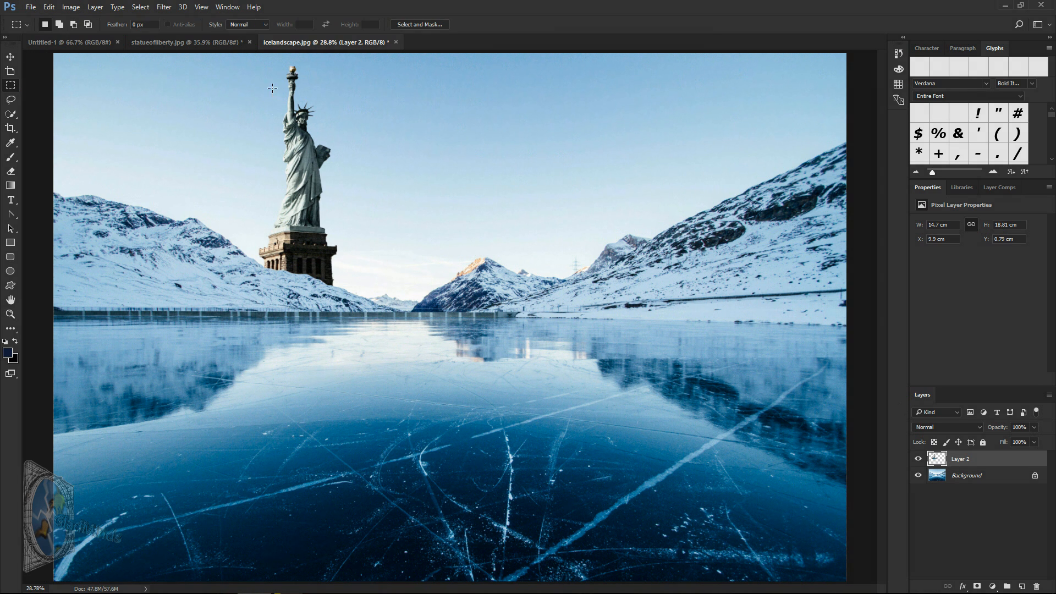
mouse_move(266, 62)
mouse_down()
mouse_move(318, 130)
mouse_move(353, 311)
mouse_move(285, 181)
mouse_move(253, 53)
mouse_up()
click(371, 309)
drag(356, 312, 242, 53)
click(50, 7)
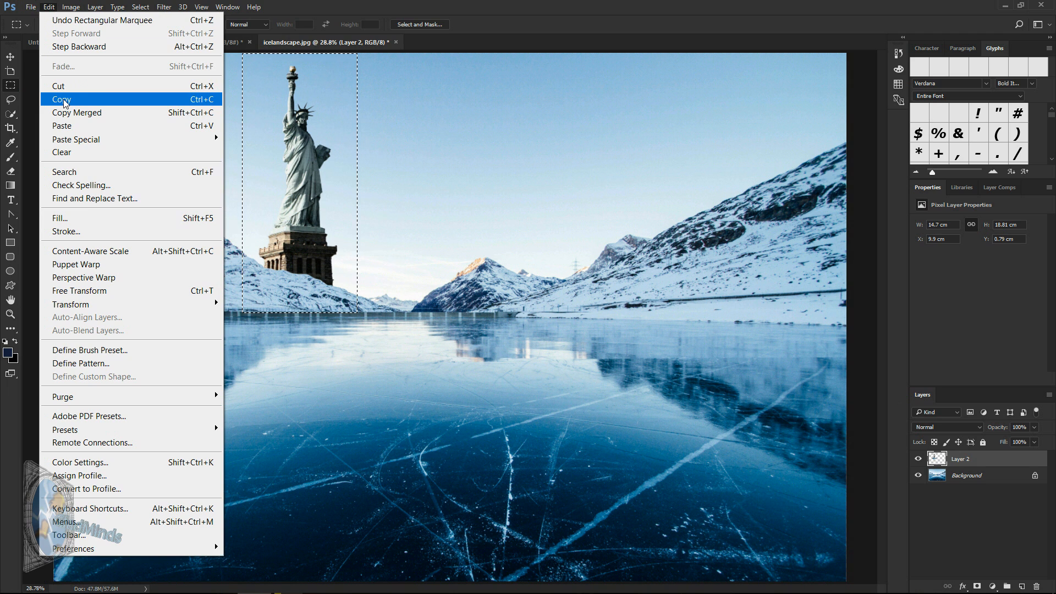
click(62, 100)
click(49, 7)
click(89, 125)
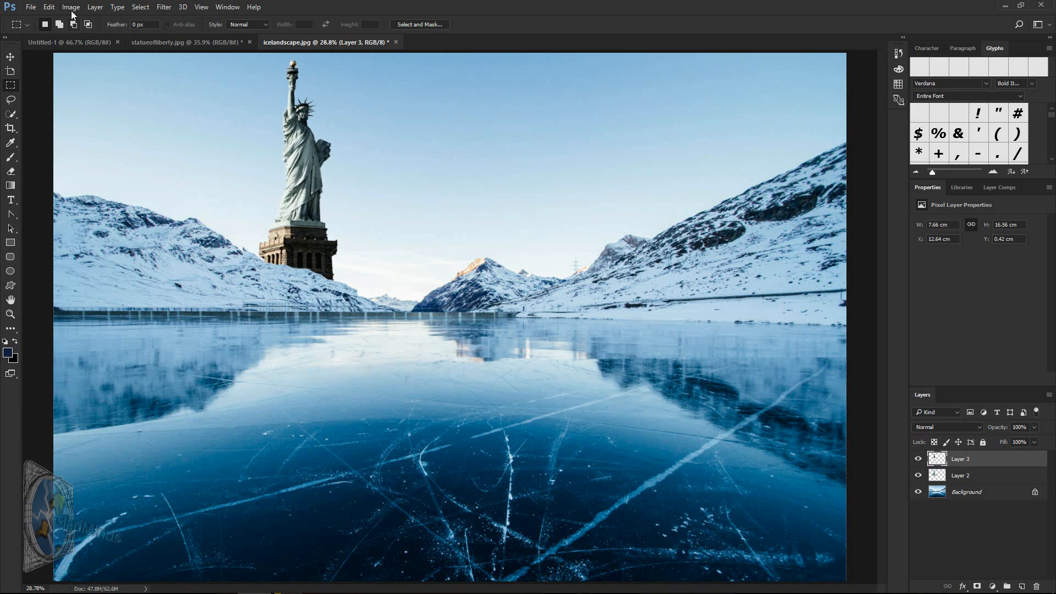
Step: Flip the copied statue vertically and move it straight down onto the ice as a reflection below the dam wall
click(49, 7)
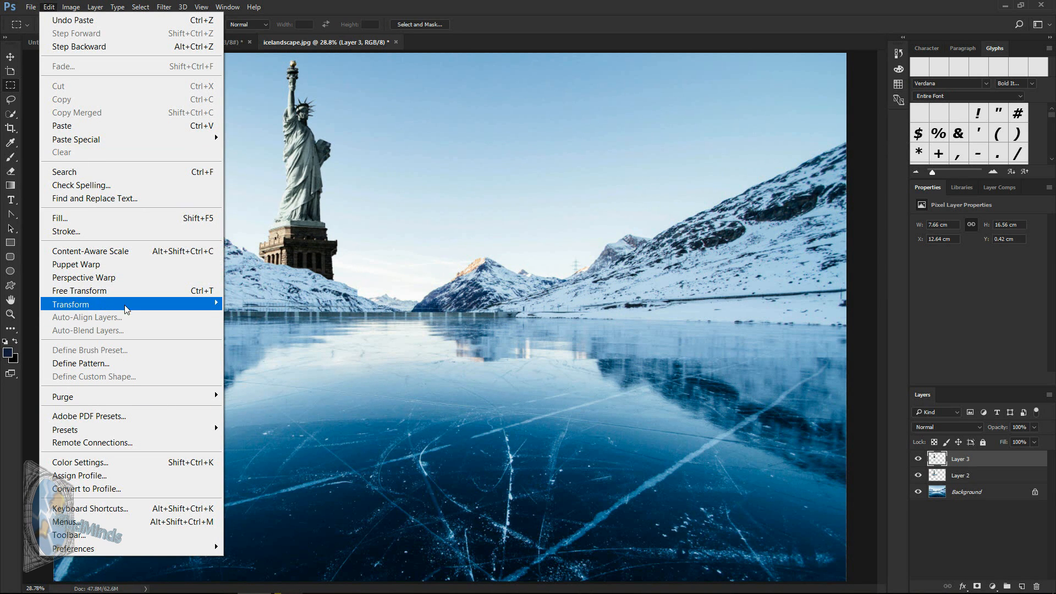
mouse_move(123, 304)
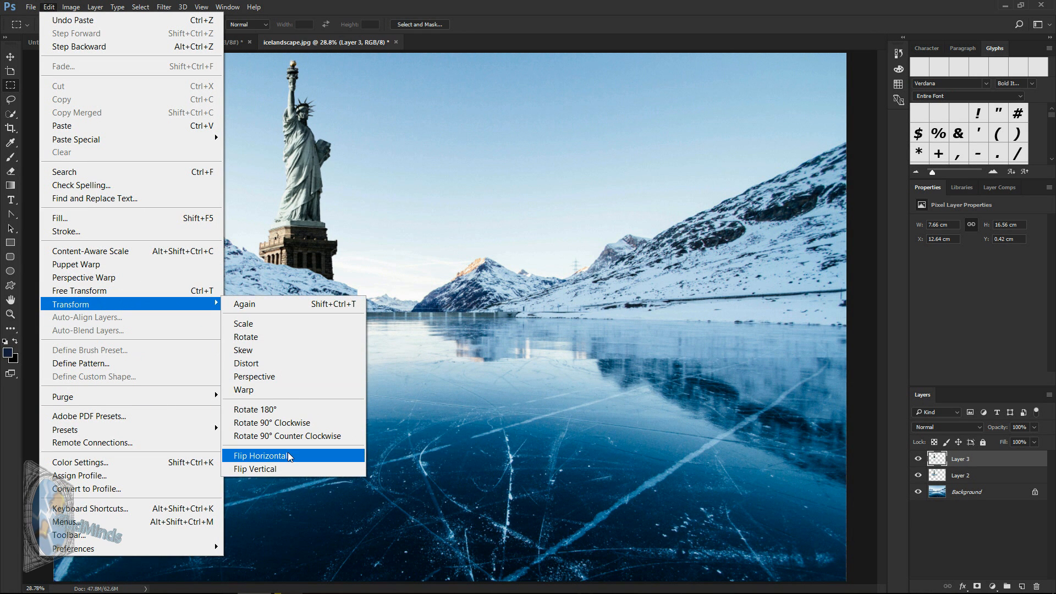
click(282, 470)
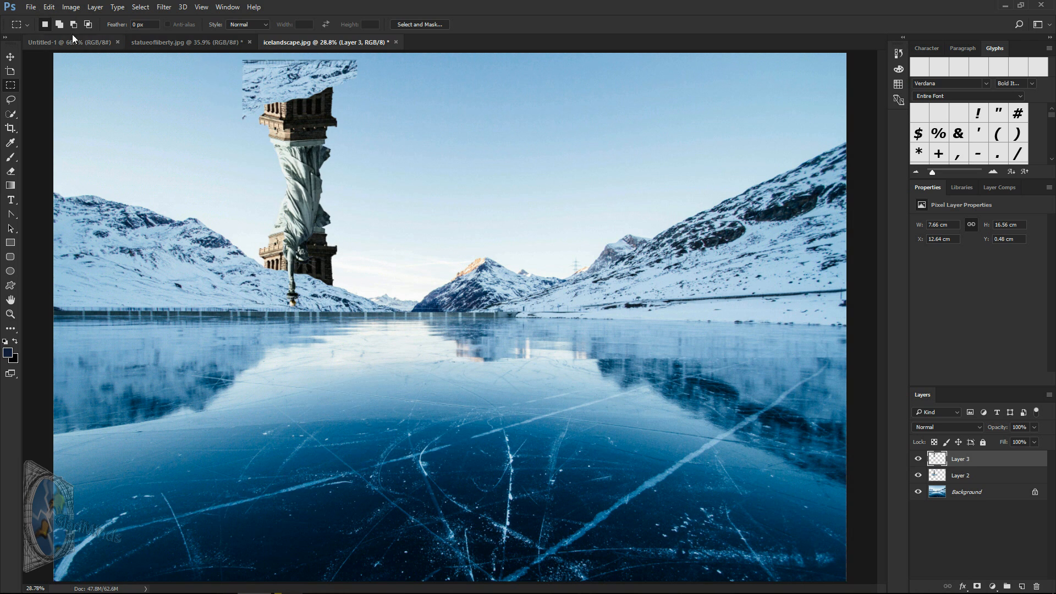
click(11, 59)
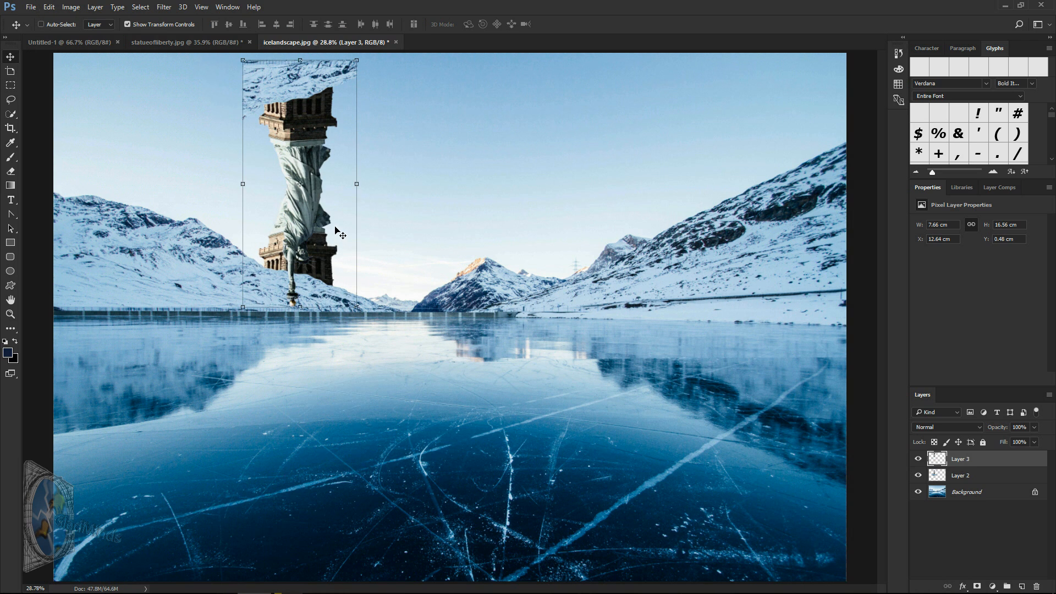
drag(315, 219, 308, 470)
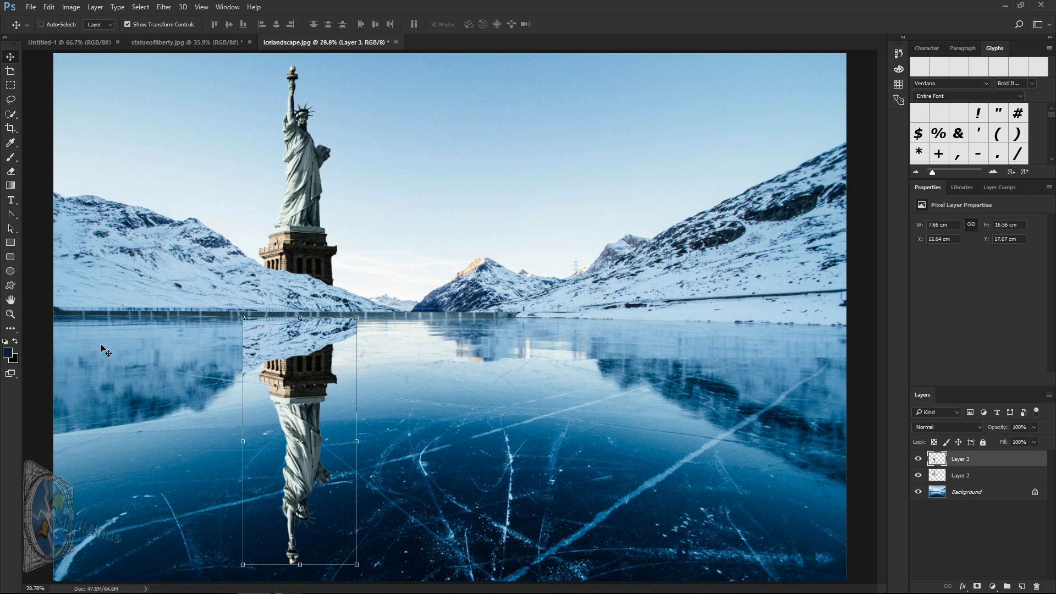
Step: Nudge the flipped reflection so its upper edge lines up with the waterline at the foot of the dam wall
click(10, 314)
drag(297, 334, 361, 373)
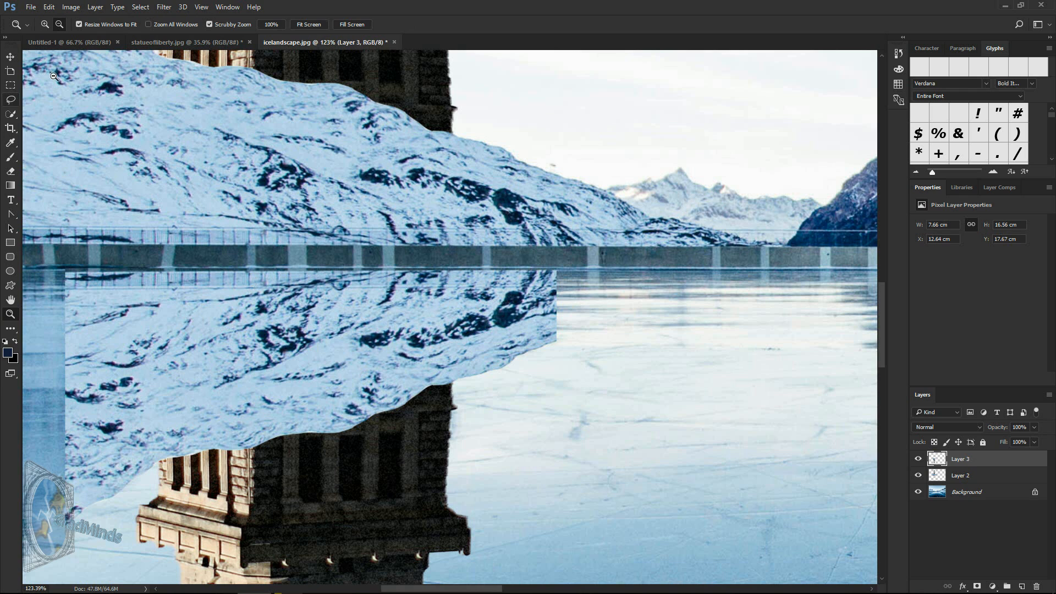
click(11, 57)
mouse_move(221, 397)
mouse_down()
mouse_move(207, 427)
mouse_move(219, 374)
mouse_move(219, 401)
mouse_up()
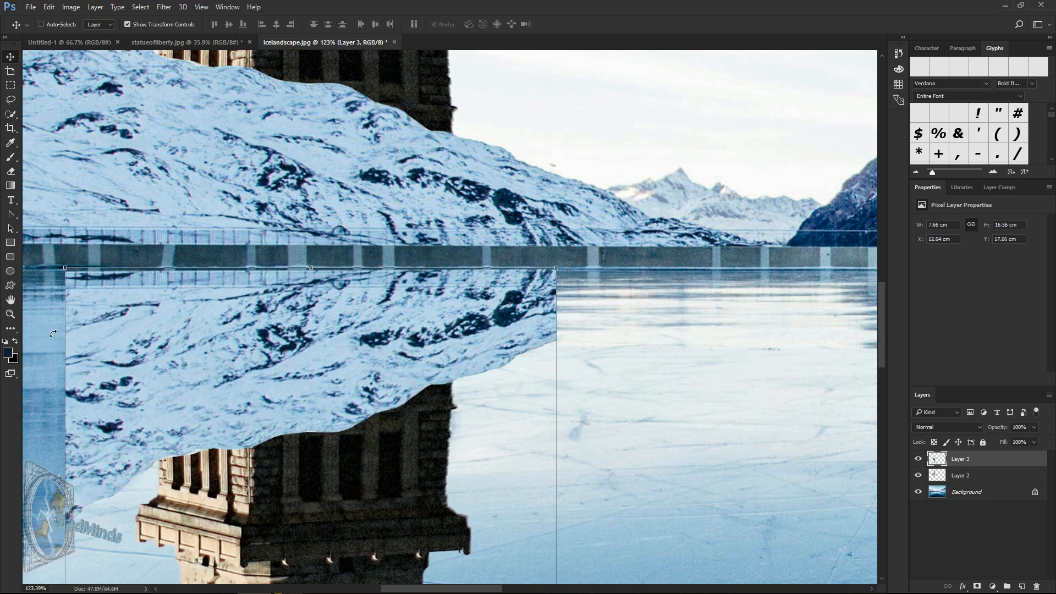
Step: Lower the opacity of the reflection layer to 22%
click(10, 314)
right_click(182, 315)
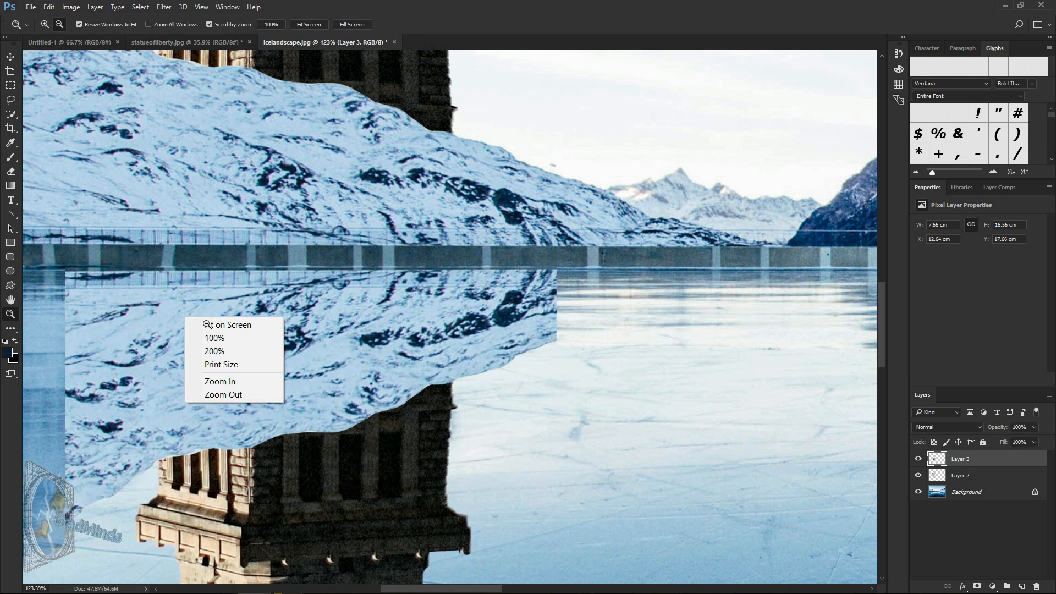
click(212, 325)
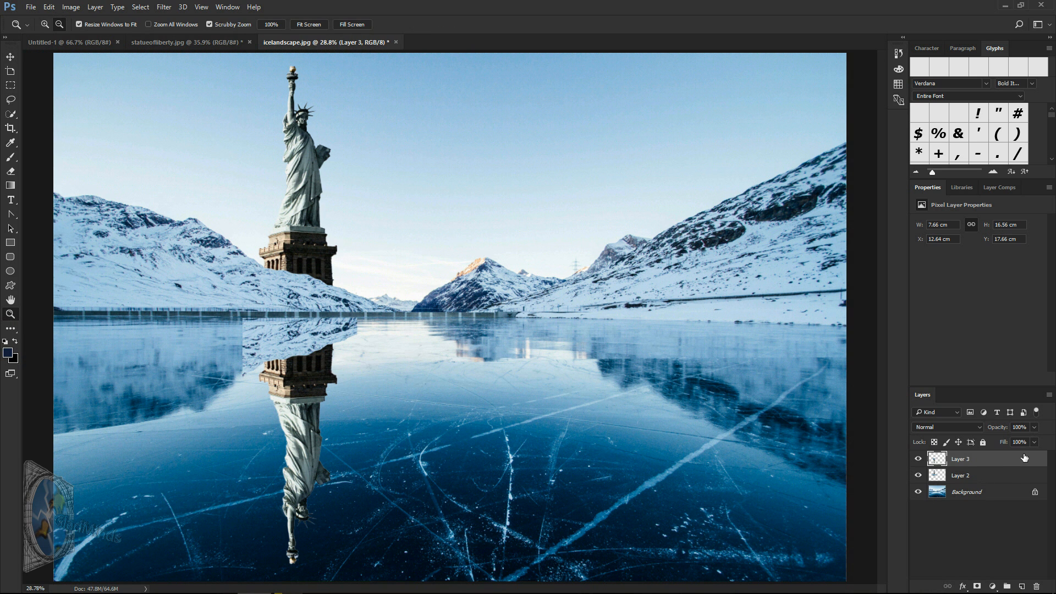
drag(1001, 438, 993, 441)
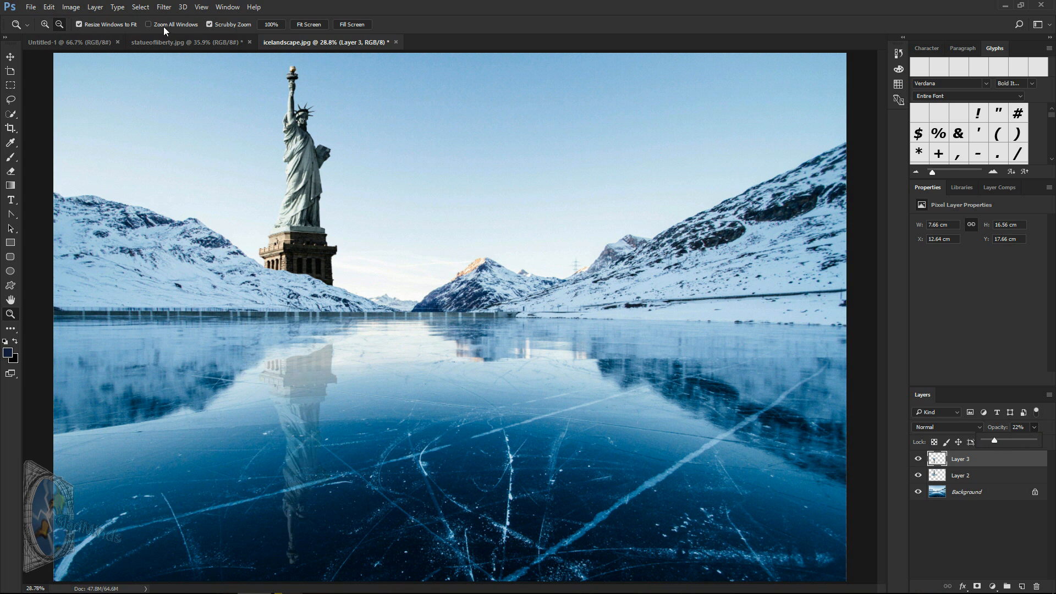
Step: Apply a Gaussian Blur with a radius of 12.5 pixels to the reflection layer
click(165, 8)
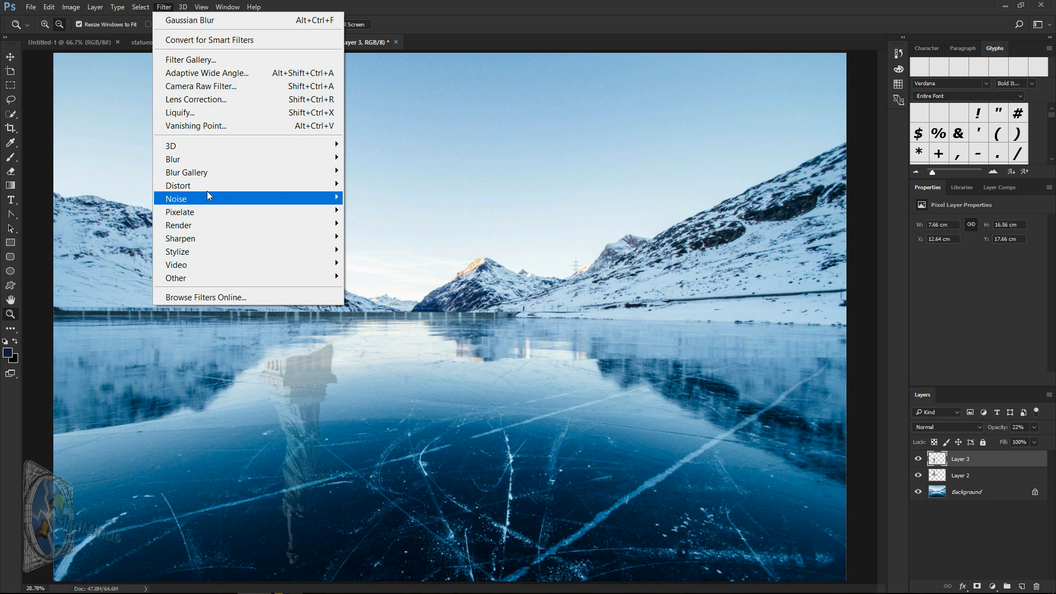
mouse_move(195, 162)
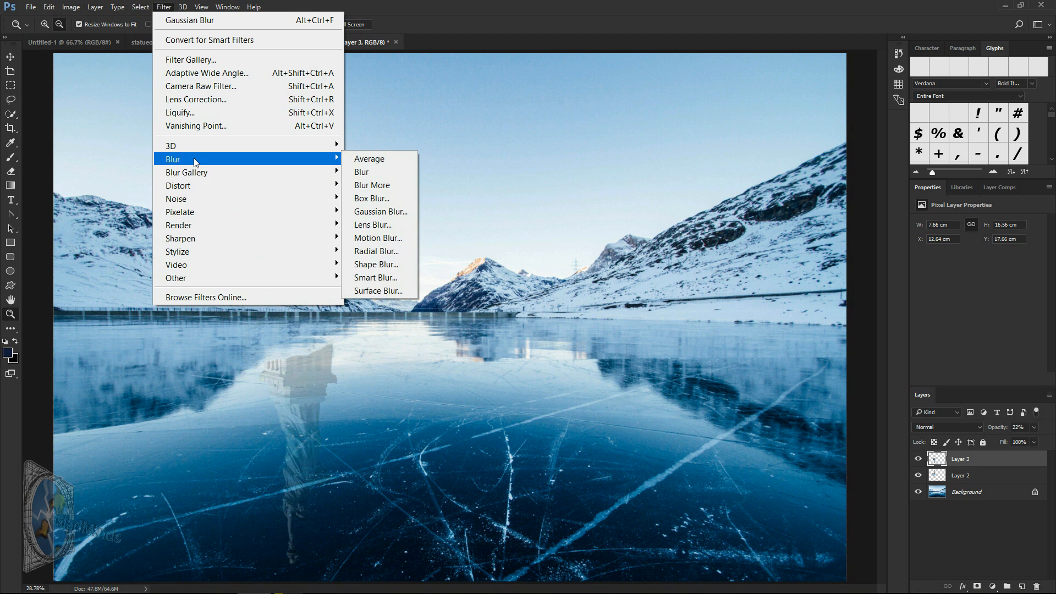
click(381, 212)
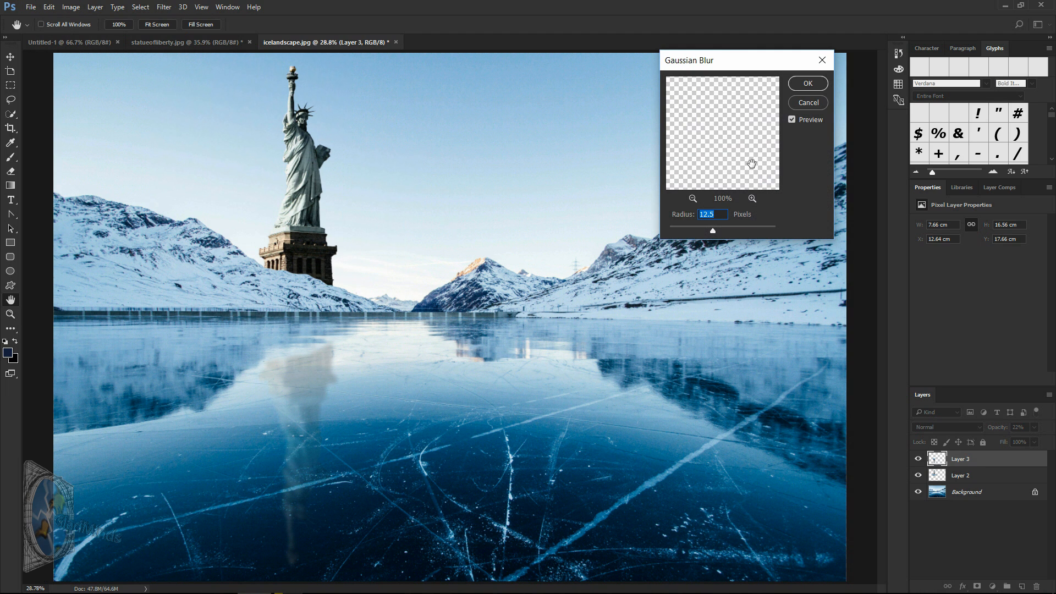
click(809, 88)
click(809, 84)
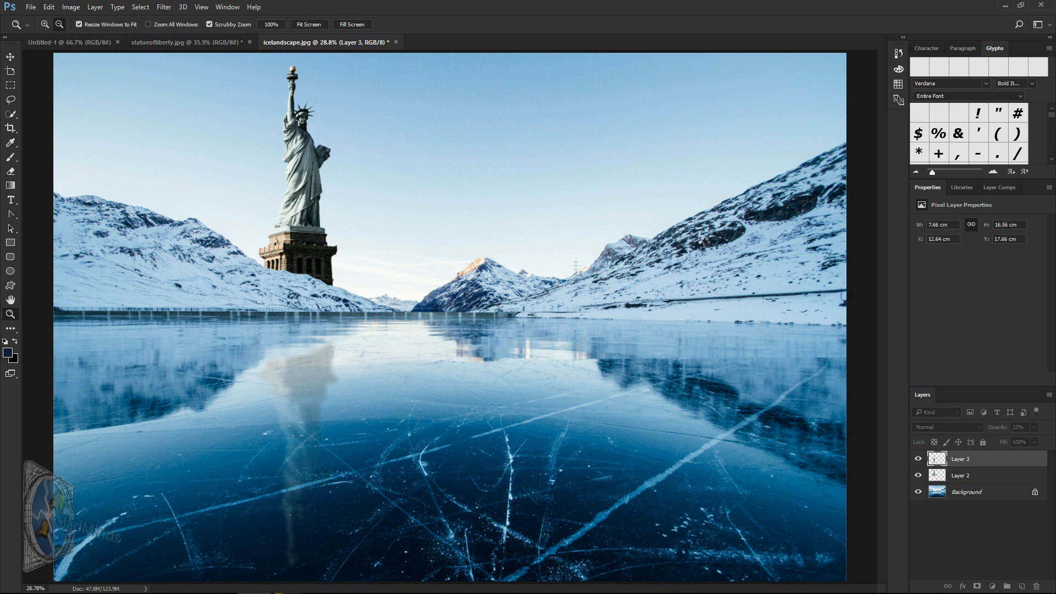
Step: Unlock the Background layer so the landscape becomes a regular editable layer
click(983, 497)
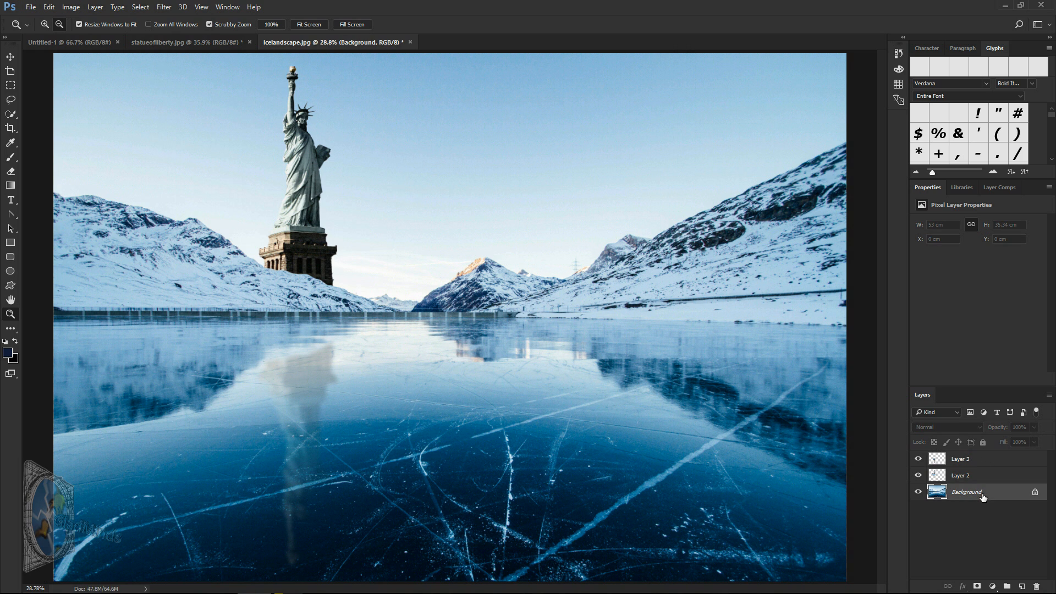
click(1035, 493)
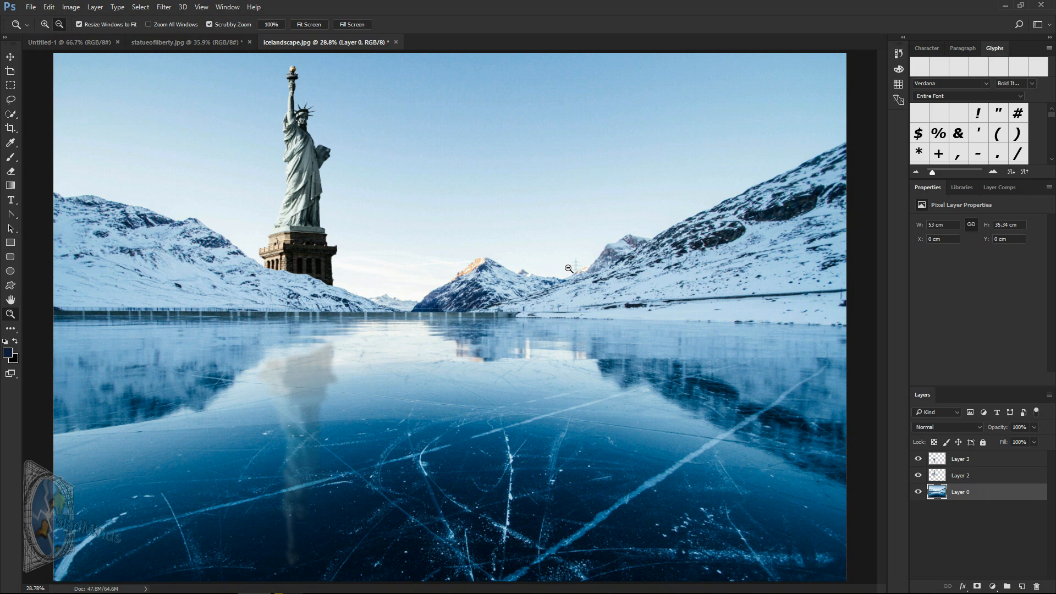
drag(561, 264, 140, 114)
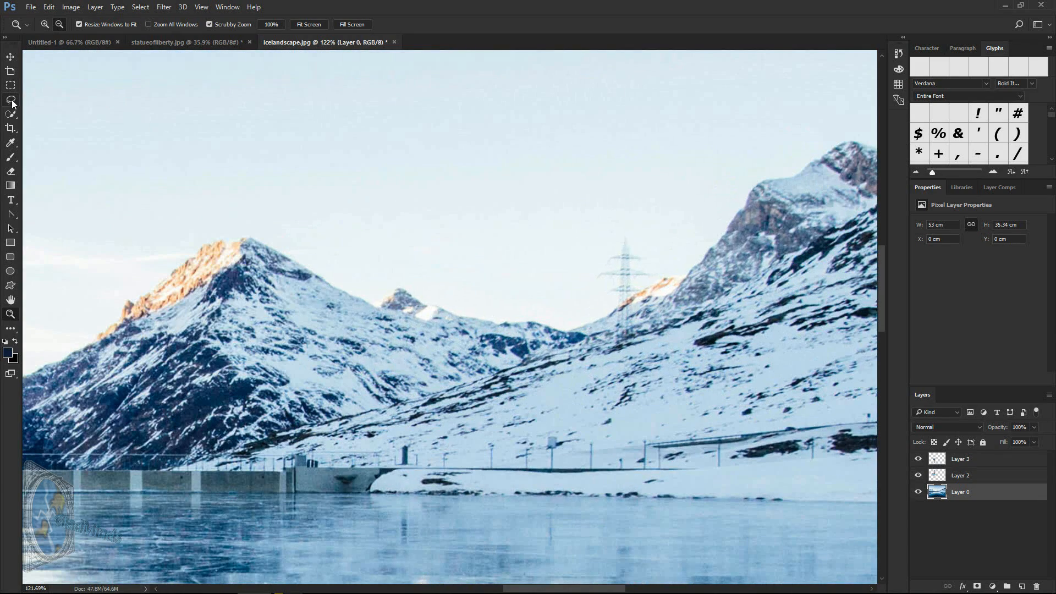
Step: Remove the power pylon on the ridge with the Patch tool, sampling the snowy mountainside beside it, and clear the selection
click(15, 328)
click(61, 322)
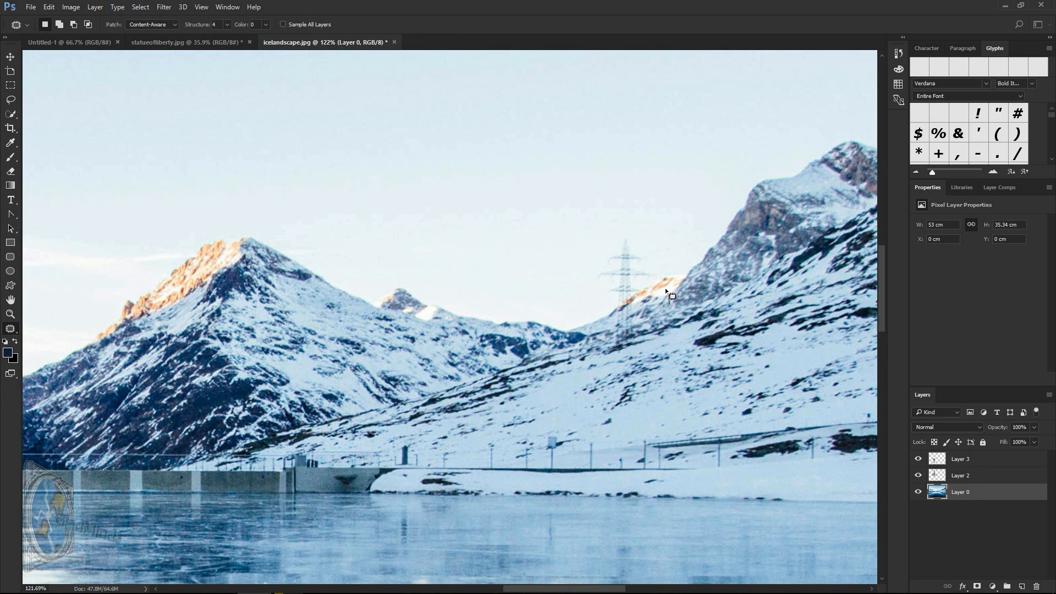
drag(602, 247, 591, 322)
mouse_move(665, 348)
mouse_down()
mouse_move(669, 299)
mouse_move(645, 324)
mouse_move(601, 331)
mouse_move(565, 316)
mouse_move(497, 341)
mouse_up()
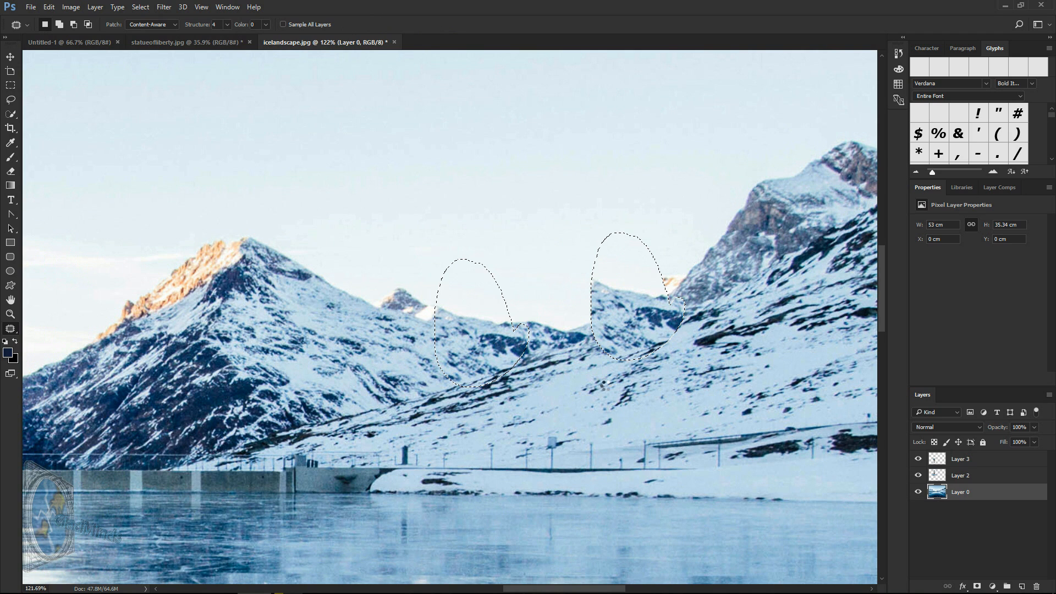
key(ctrl+d)
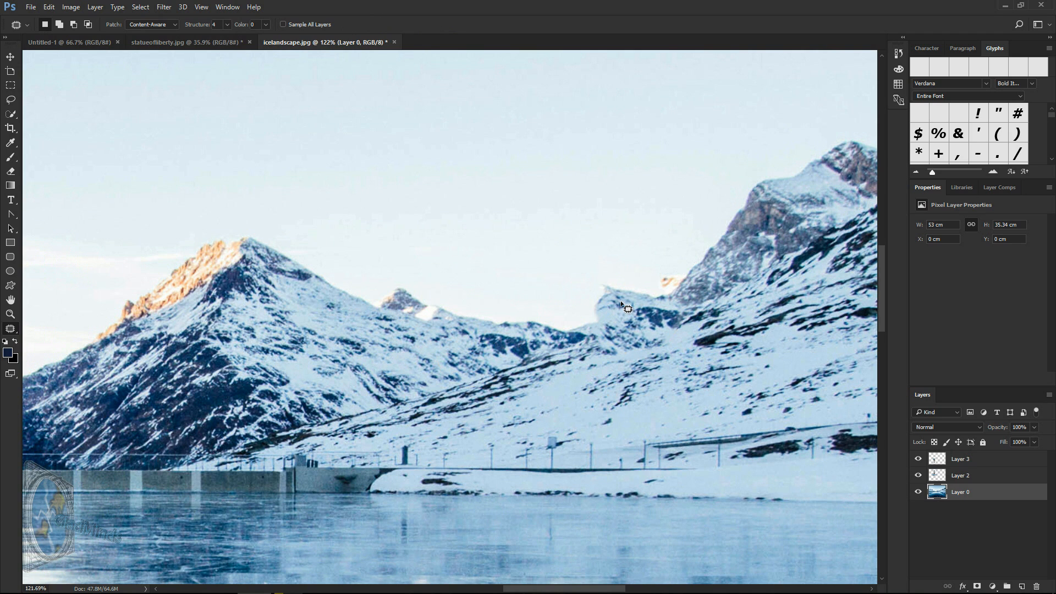
Step: Patch the uneven ridge left at the pylon's spot with rocky texture from the large mountain beside it, and deselect
mouse_move(620, 294)
mouse_down()
mouse_move(591, 283)
mouse_move(577, 303)
mouse_move(590, 331)
mouse_move(648, 310)
mouse_move(648, 288)
mouse_move(615, 284)
mouse_up()
mouse_move(598, 326)
mouse_down()
mouse_move(627, 327)
mouse_move(654, 306)
mouse_move(639, 275)
mouse_move(593, 265)
mouse_move(576, 299)
mouse_move(594, 328)
mouse_move(485, 329)
mouse_move(441, 317)
mouse_move(499, 331)
mouse_move(512, 326)
mouse_move(499, 307)
mouse_move(508, 326)
mouse_move(570, 306)
mouse_move(647, 297)
mouse_move(676, 310)
mouse_move(711, 292)
mouse_up()
drag(749, 280, 769, 240)
key(ctrl+d)
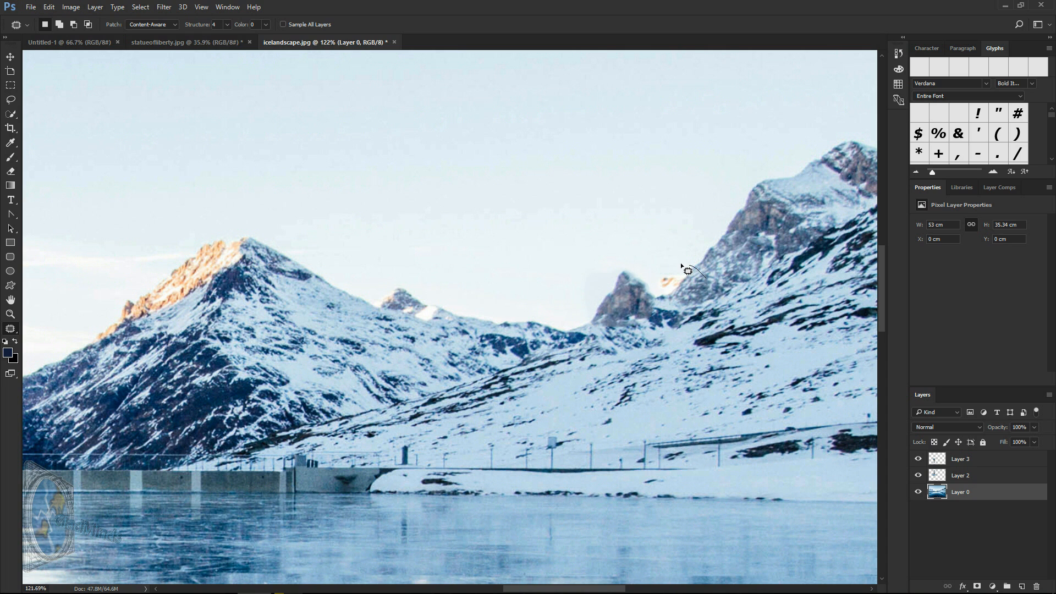
Step: Patch out the small orange-lit peak between the rocky outcrop and the large mountain
mouse_move(646, 283)
mouse_down()
mouse_move(704, 301)
mouse_move(726, 259)
mouse_up()
click(740, 286)
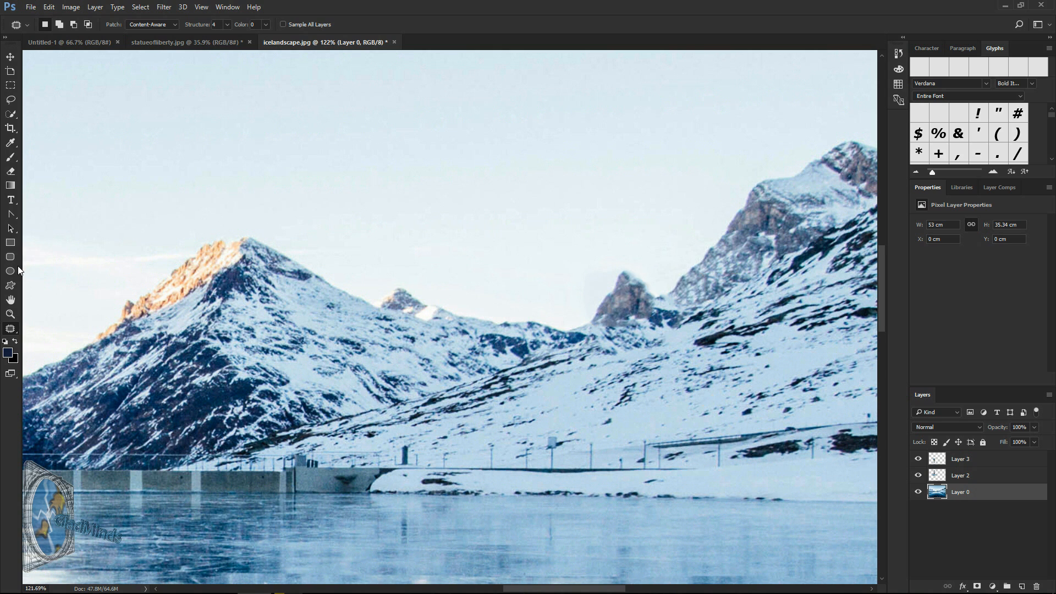
click(10, 314)
right_click(301, 316)
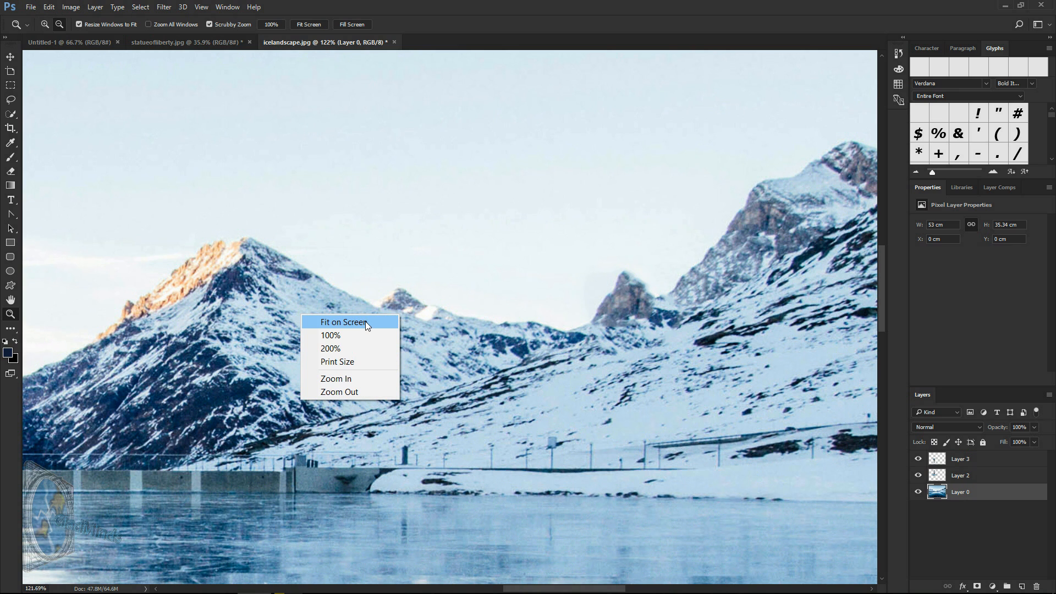
click(365, 322)
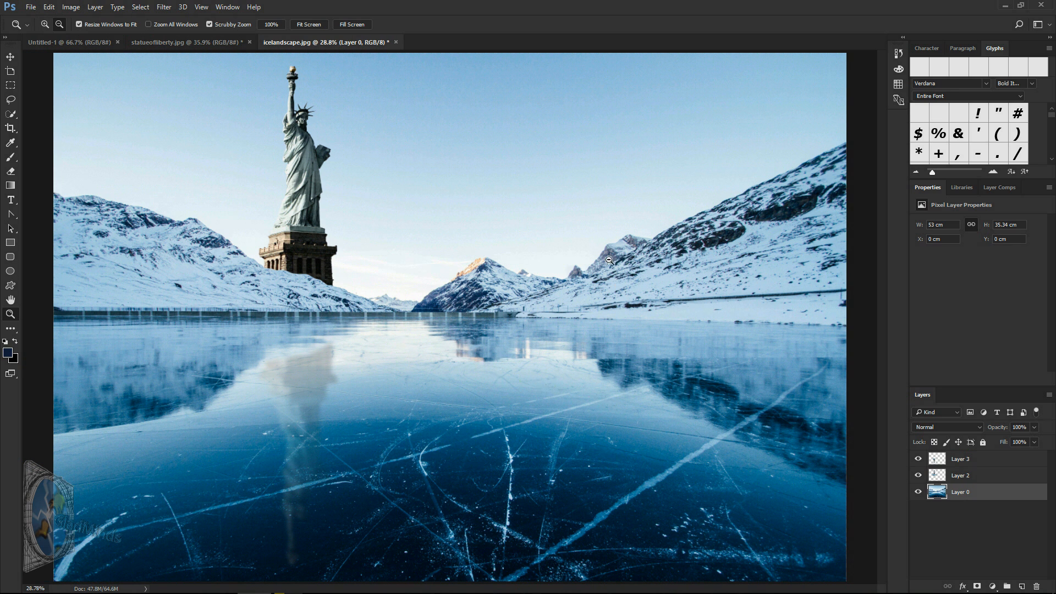